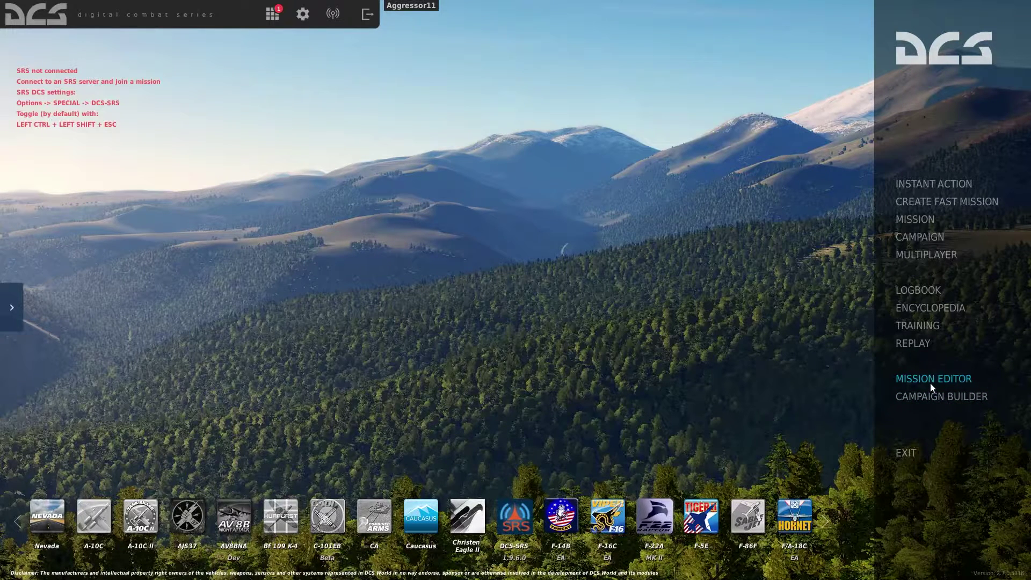
- Open the Mission Editor from the DCS World main menu
click(930, 381)
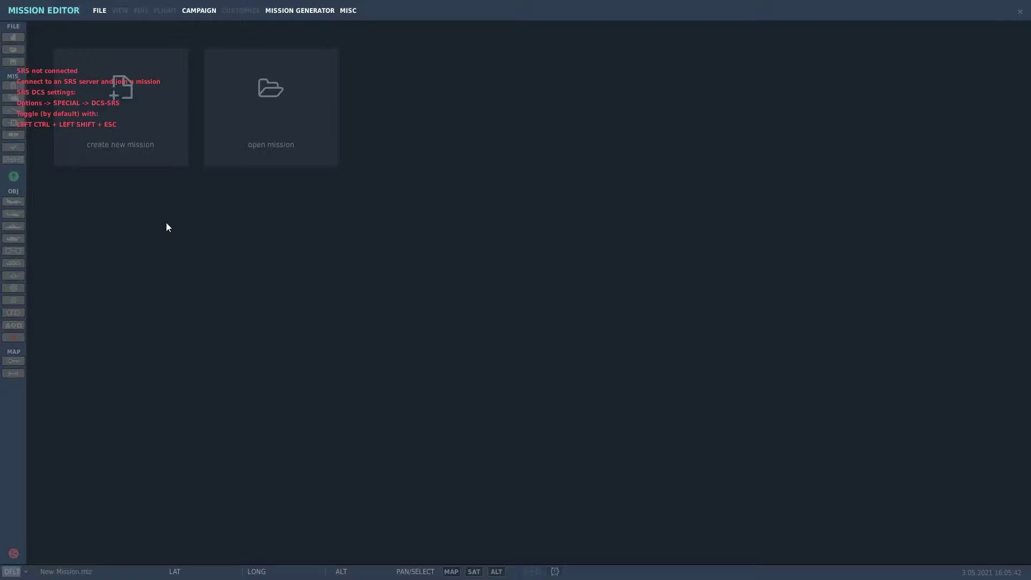
- Create a new mission on the Nevada map, keeping the default coalitions
click(138, 156)
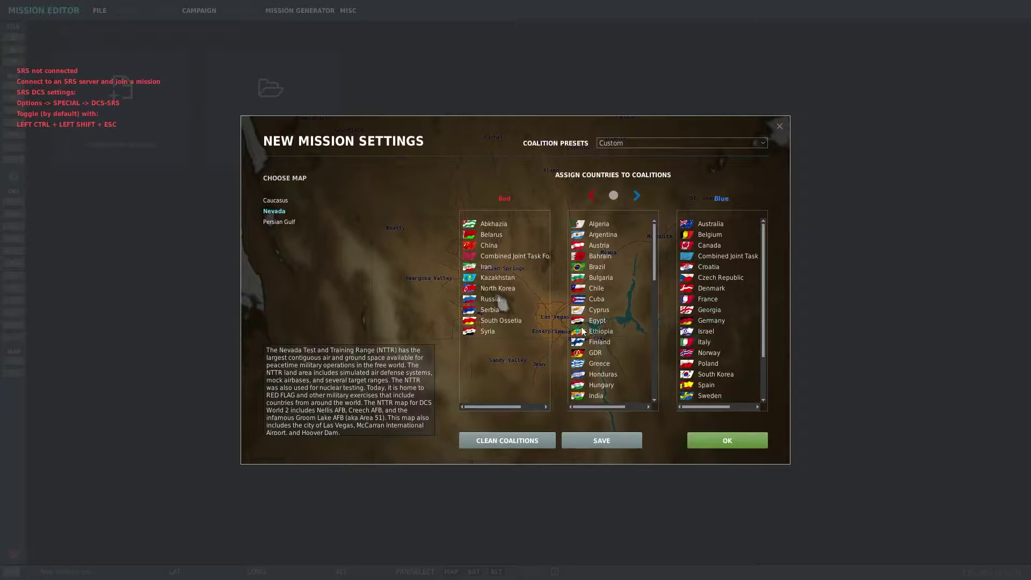
click(717, 443)
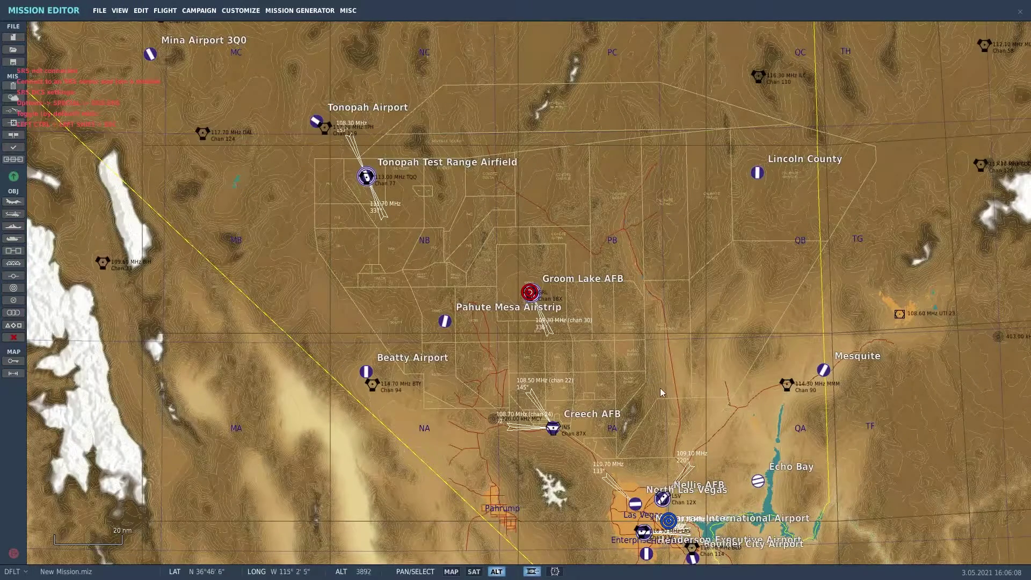
- Pan and zoom the map onto the Nellis AFB ramp until the numbered parking spots are readable
drag(665, 383, 578, 316)
drag(499, 320, 473, 271)
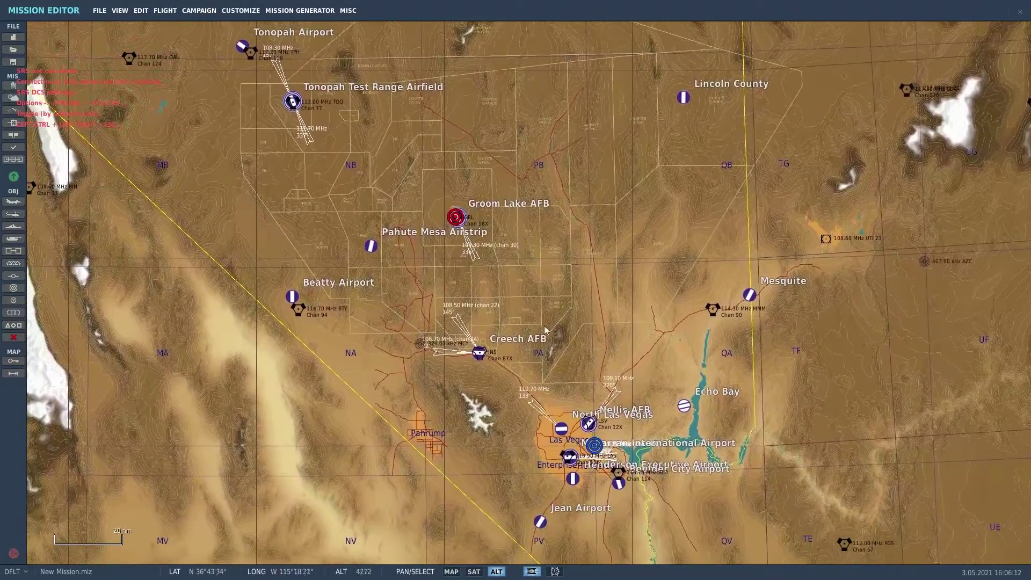
scroll(592, 416, up, 4)
scroll(593, 416, up, 3)
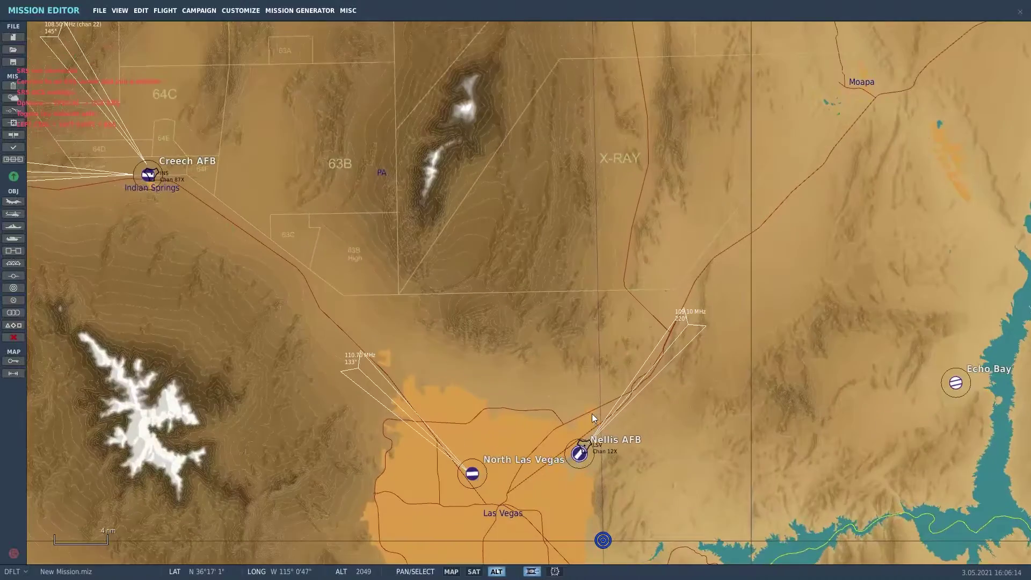
scroll(588, 450, up, 8)
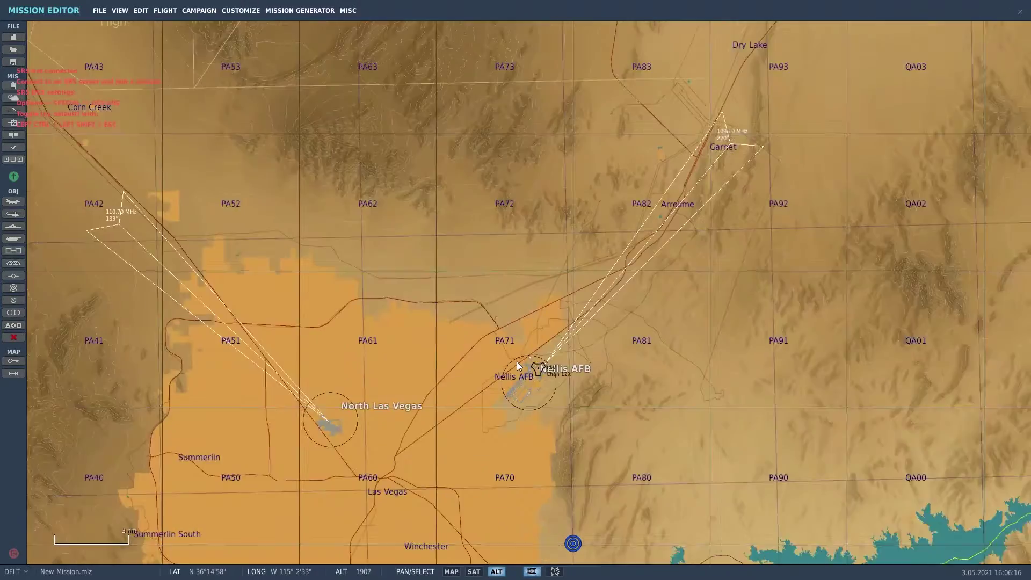
scroll(509, 388, up, 5)
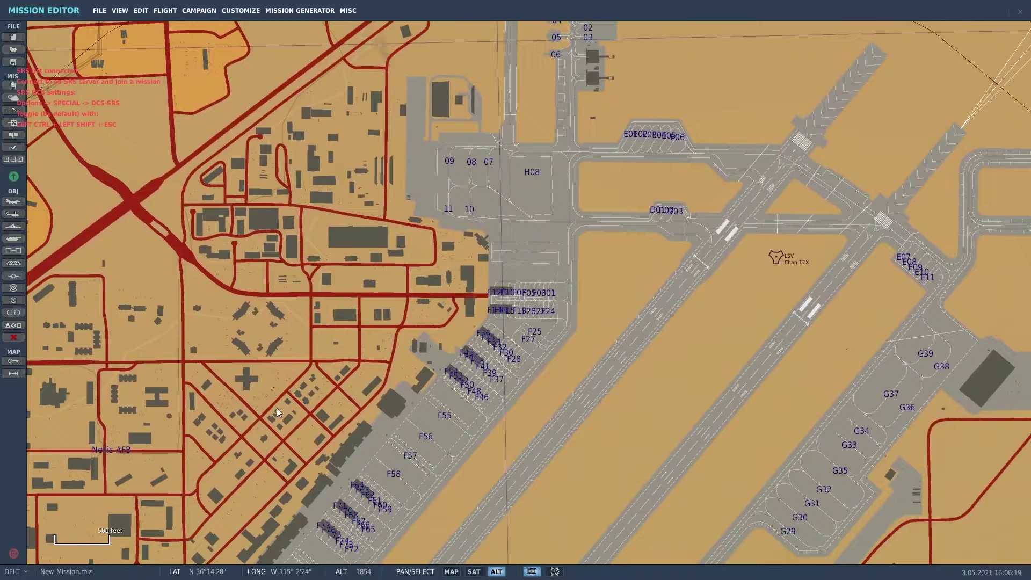
drag(276, 408, 266, 302)
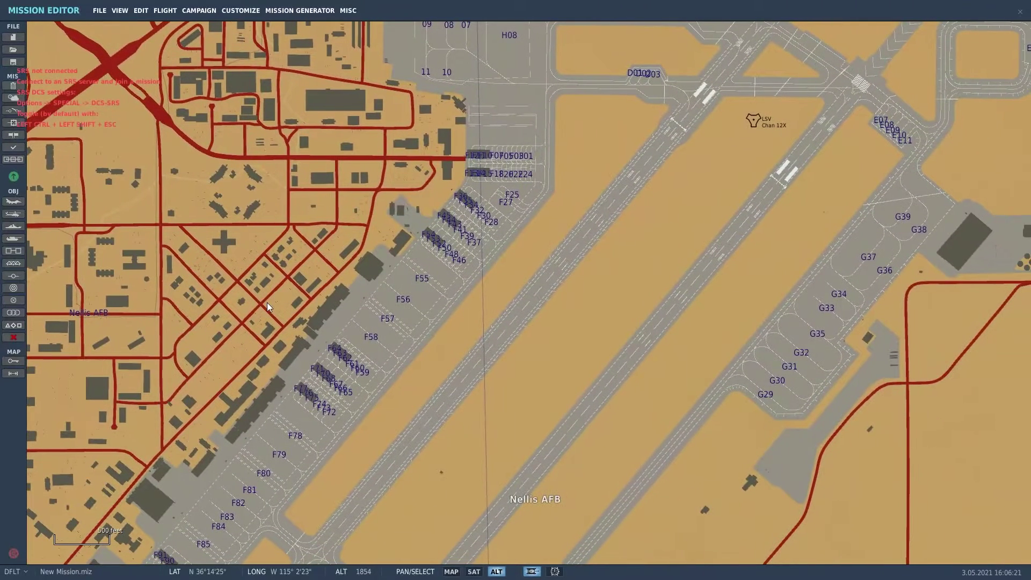
- Add a USA airplane group, Aerial-1, with the F-15C type and CAP task
click(17, 207)
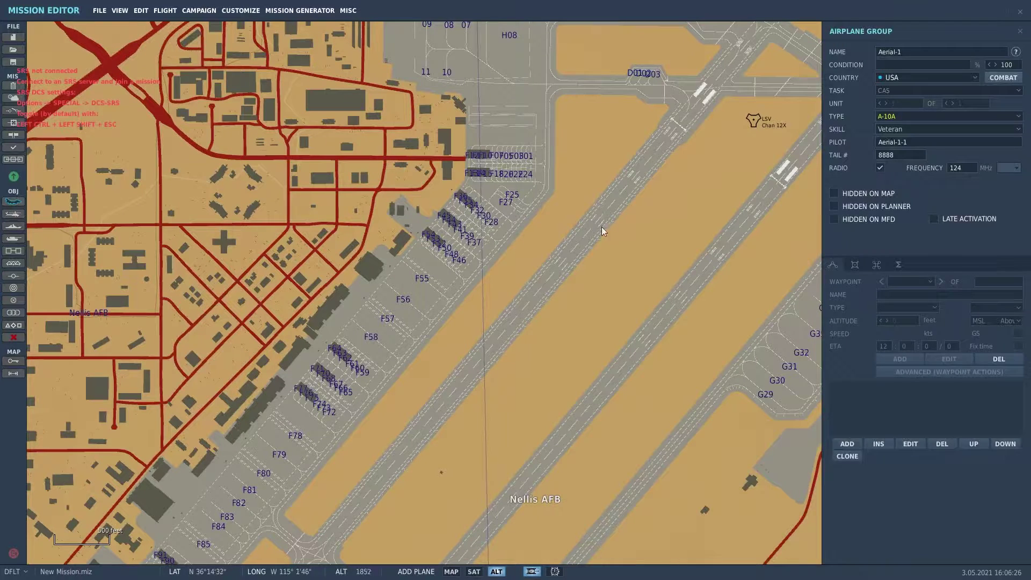
click(918, 77)
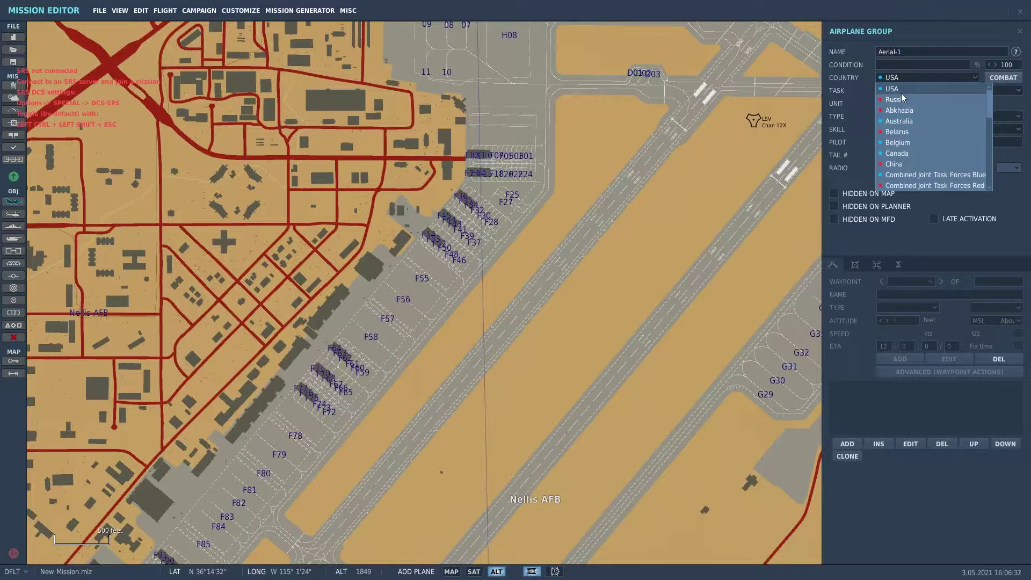
click(856, 106)
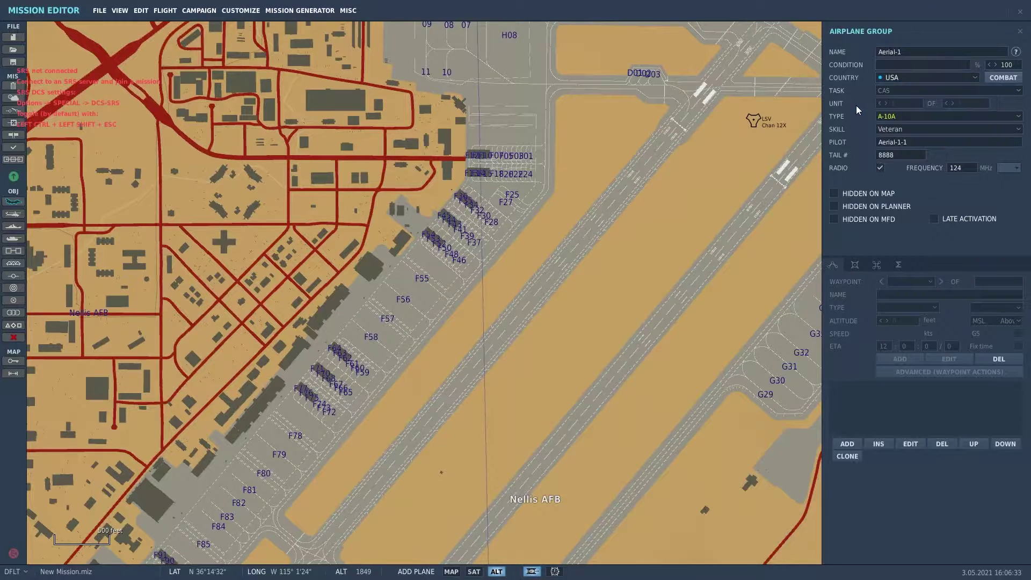
click(896, 117)
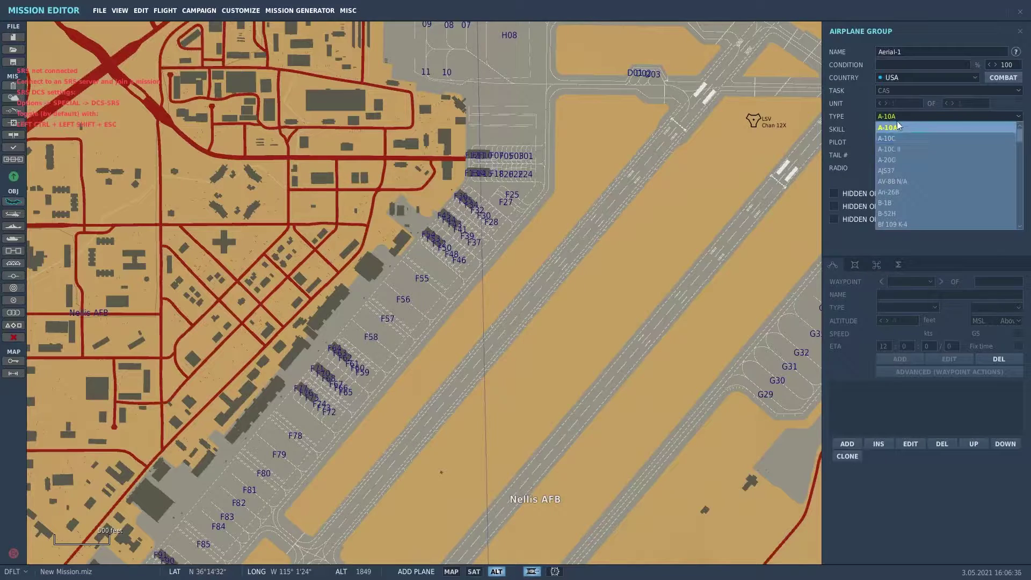
scroll(900, 140, down, 8)
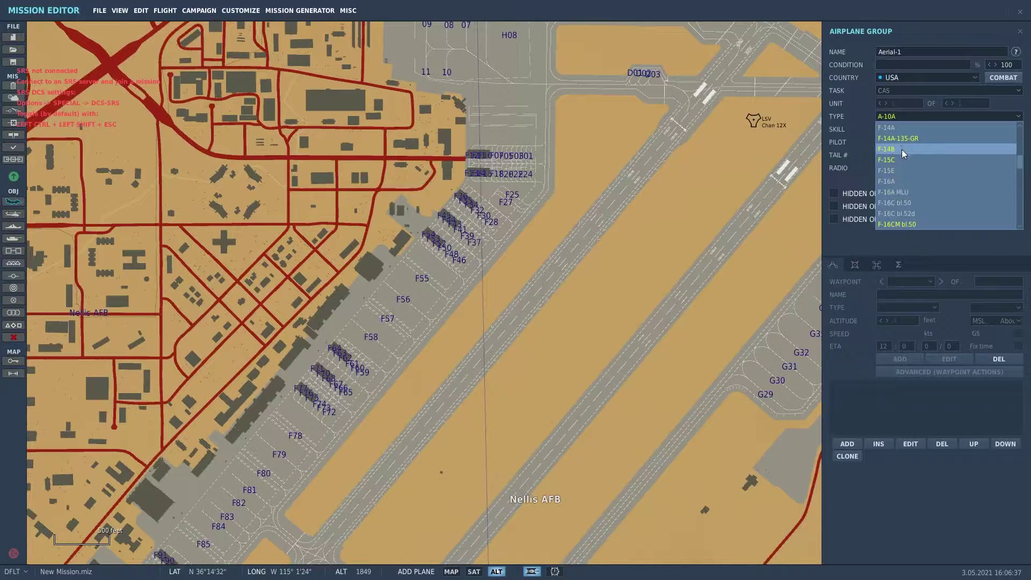
click(898, 160)
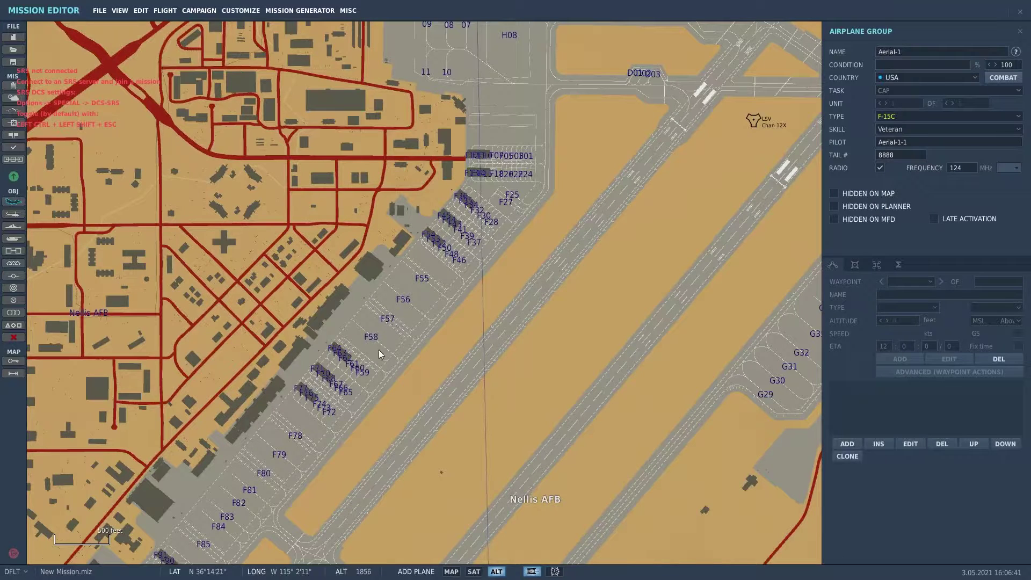
- Place the F-15C group on the Nellis ramp with its lead set to Player skill
click(389, 320)
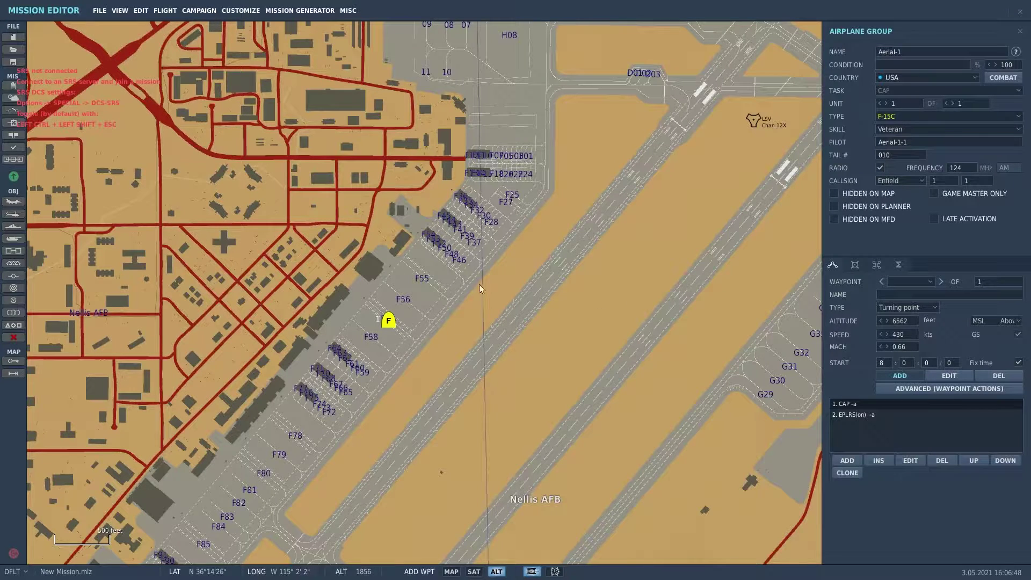
click(900, 130)
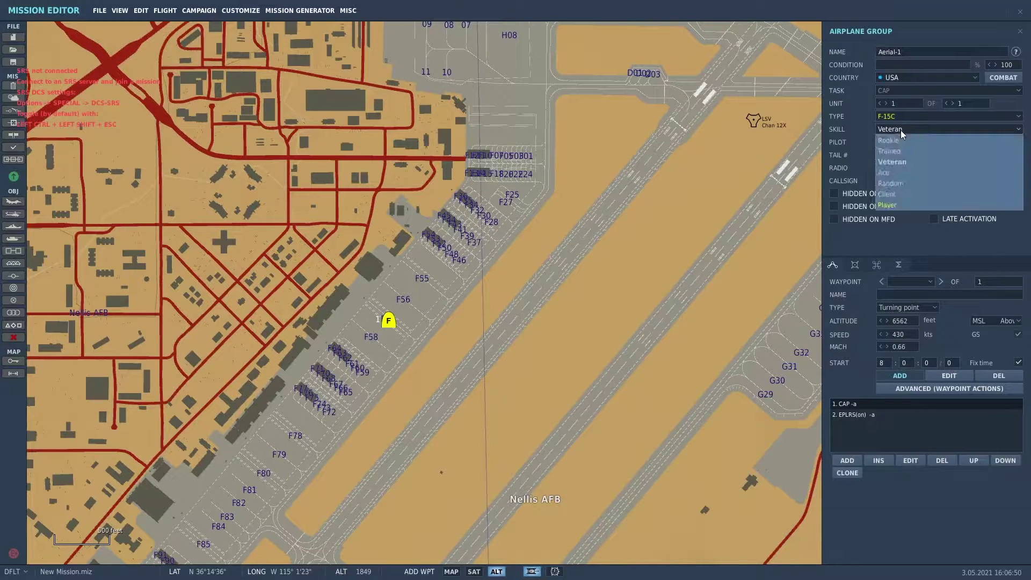
click(894, 207)
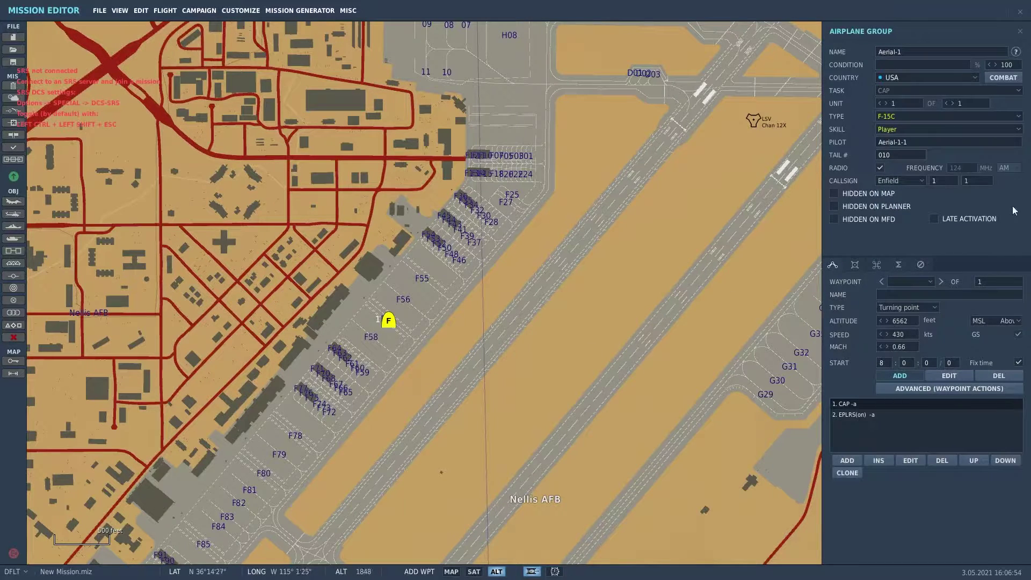
- Raise the flight to four aircraft and add a first waypoint beside it
click(953, 105)
click(952, 104)
click(952, 105)
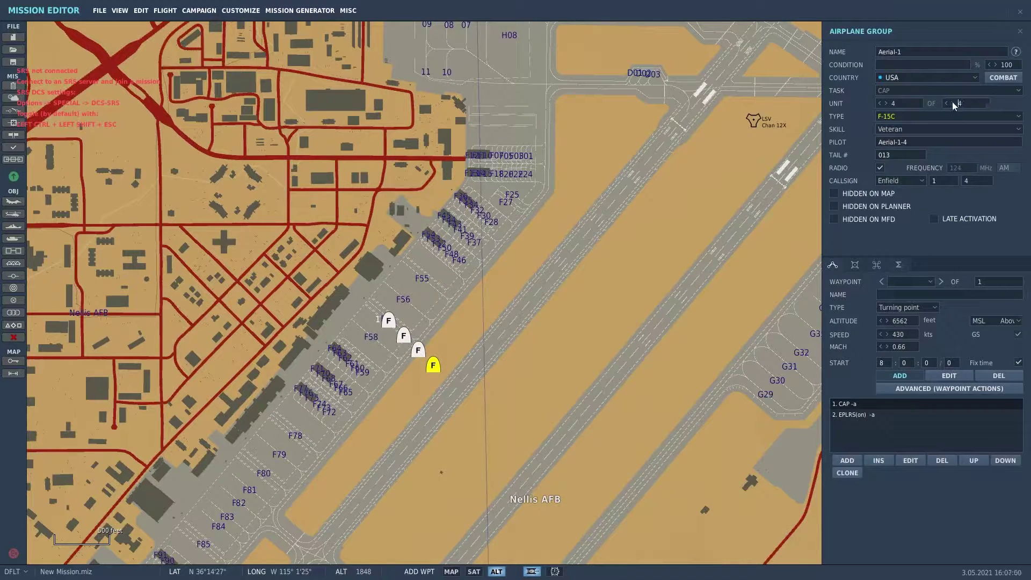
click(389, 323)
- Delete the first waypoint and start a new route heading northeast across the runways
click(993, 378)
click(521, 260)
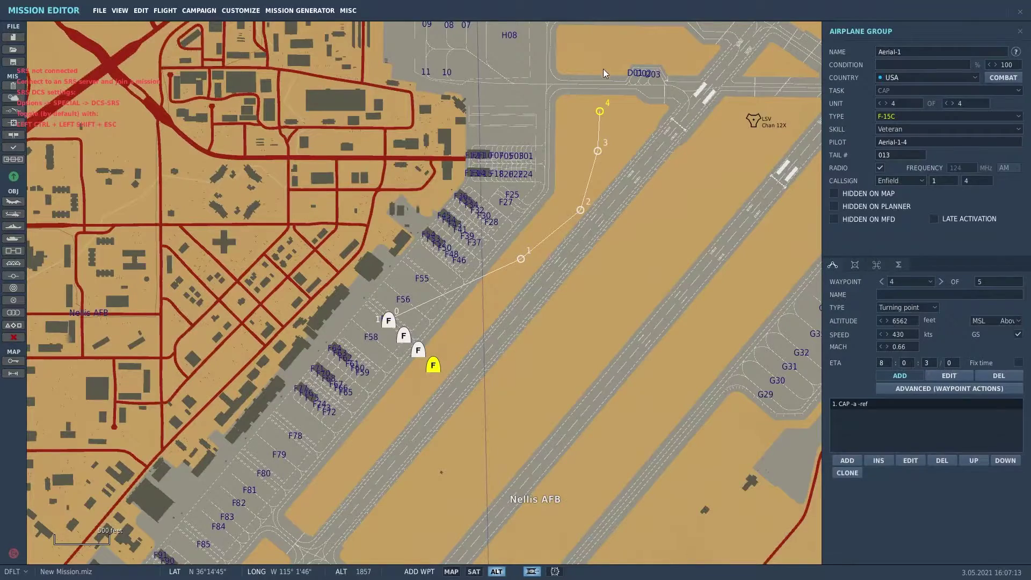
scroll(604, 68, down, 5)
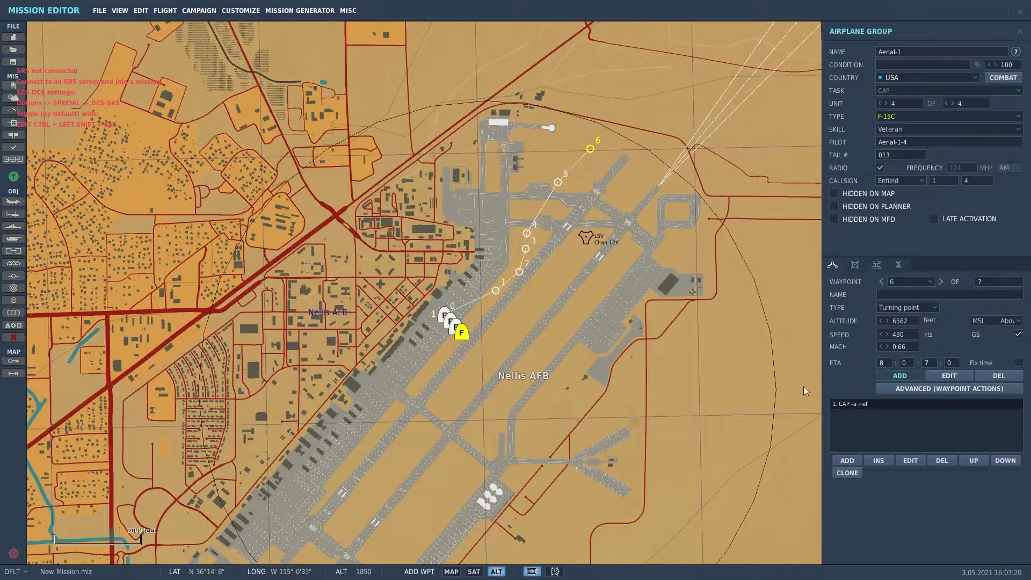
- Delete the remaining route waypoints, leaving Aerial-1 at its ramp start, and view its paint and loadout
click(994, 378)
click(994, 378)
click(994, 378)
click(994, 378)
click(994, 378)
click(994, 378)
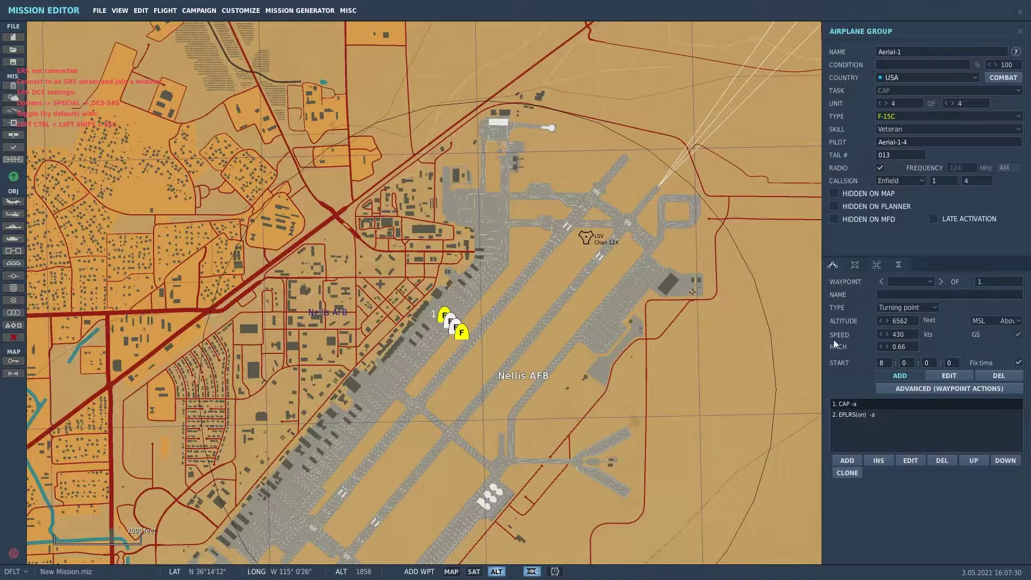
click(855, 265)
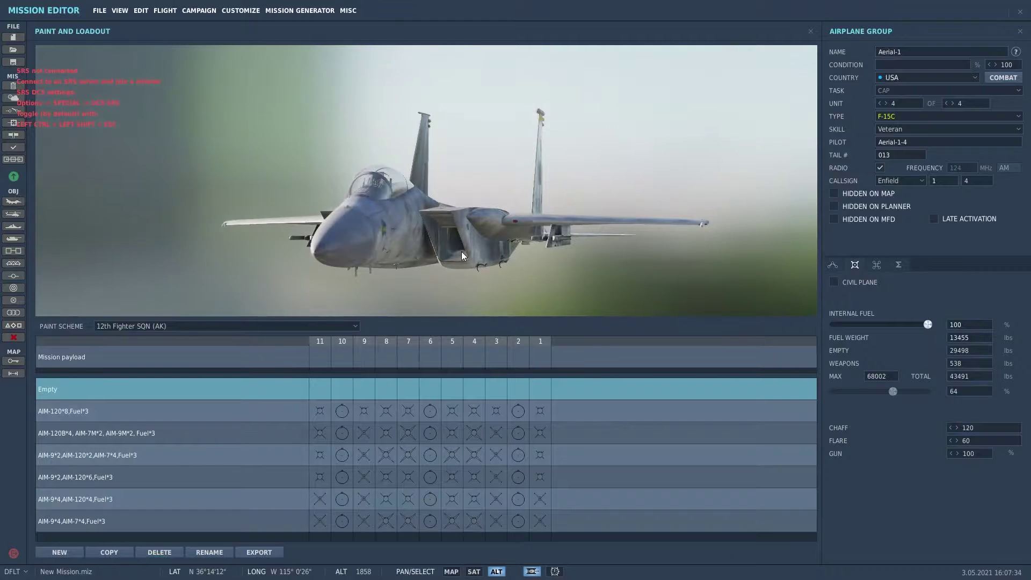
- Load an AIM-120 onto pylon 9 and a missile onto pylon 7 of the F-15C
drag(462, 271, 431, 256)
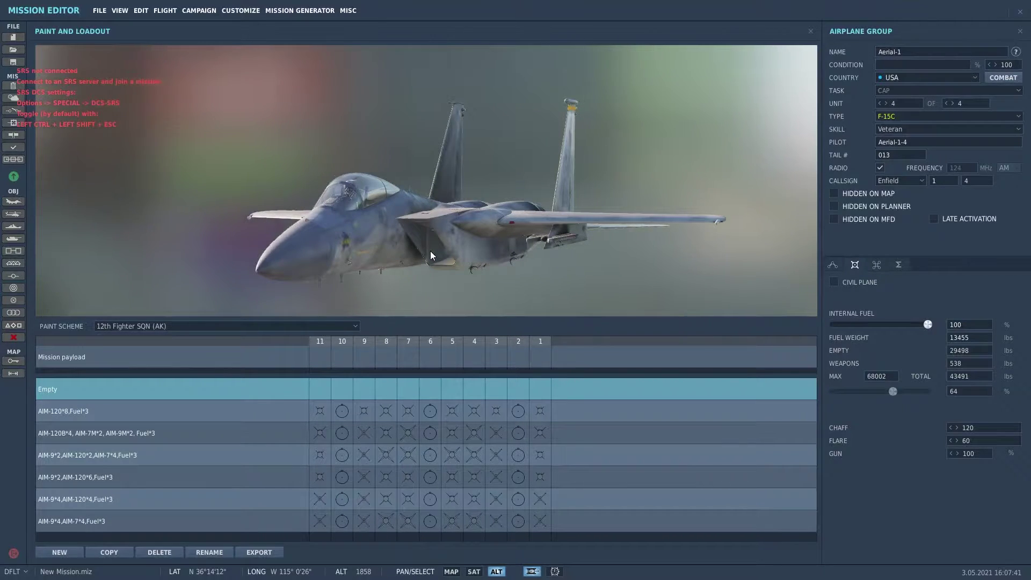
drag(431, 256, 421, 237)
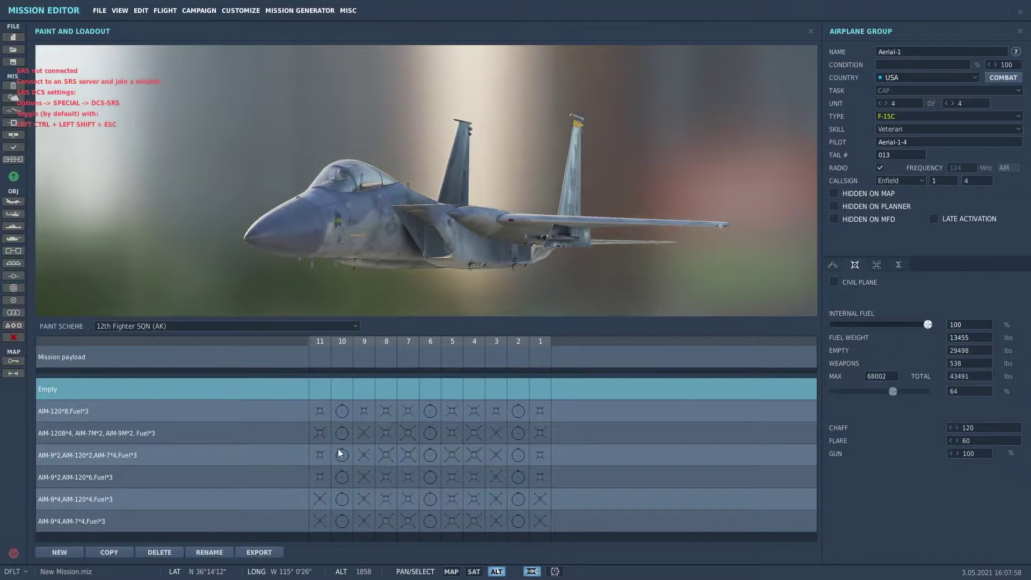
right_click(375, 358)
mouse_move(376, 364)
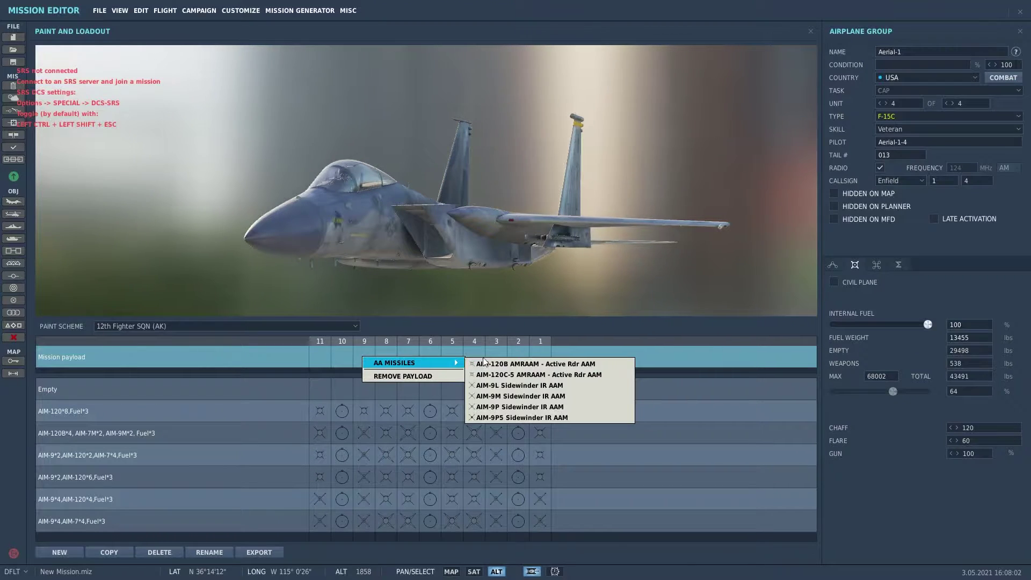
click(502, 376)
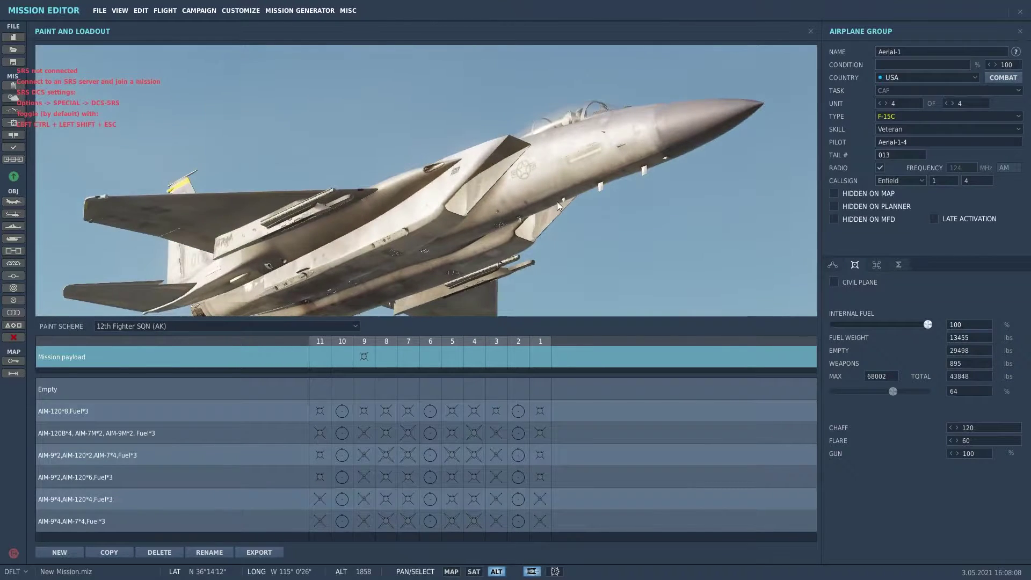
click(399, 361)
mouse_move(430, 361)
click(569, 362)
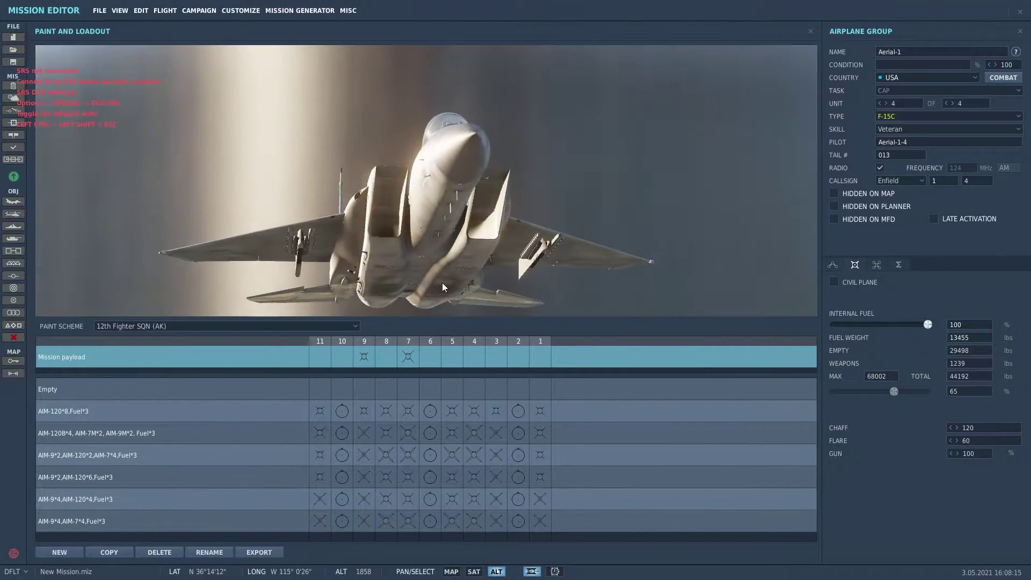
- Clear the missiles from pylons 7 and 9, leaving weapons weight at 538 lbs
click(410, 360)
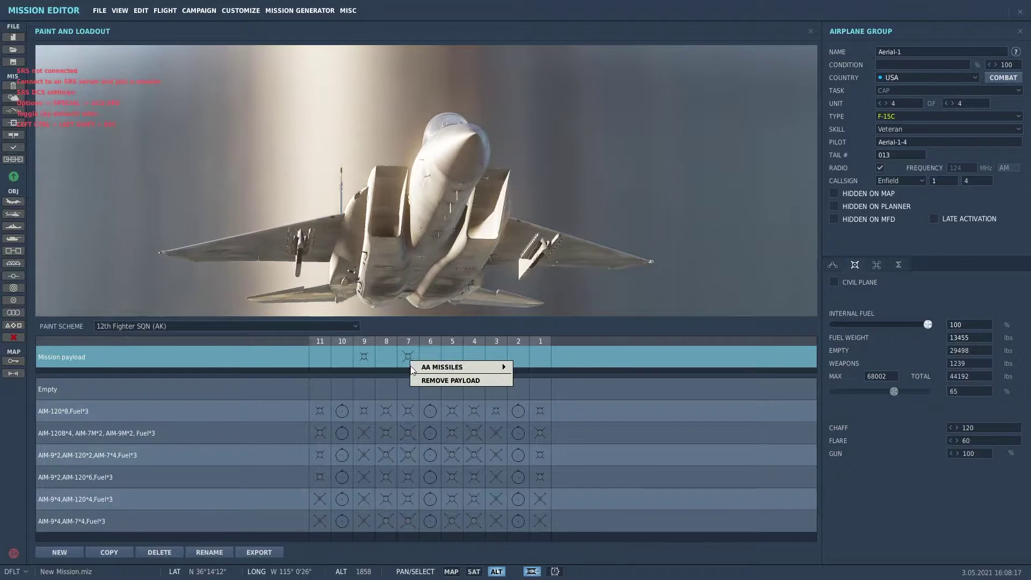
click(438, 379)
click(366, 358)
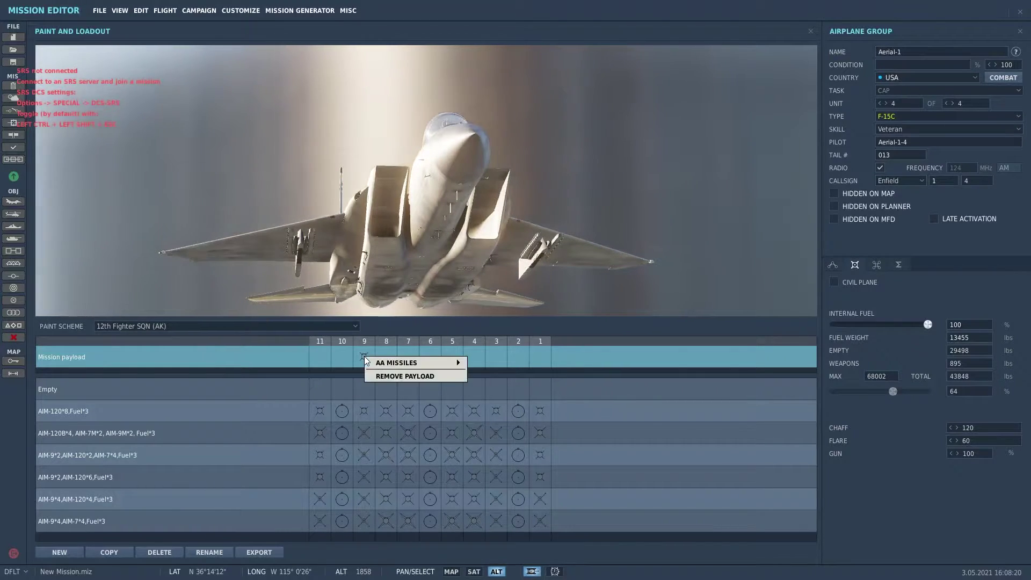
click(400, 375)
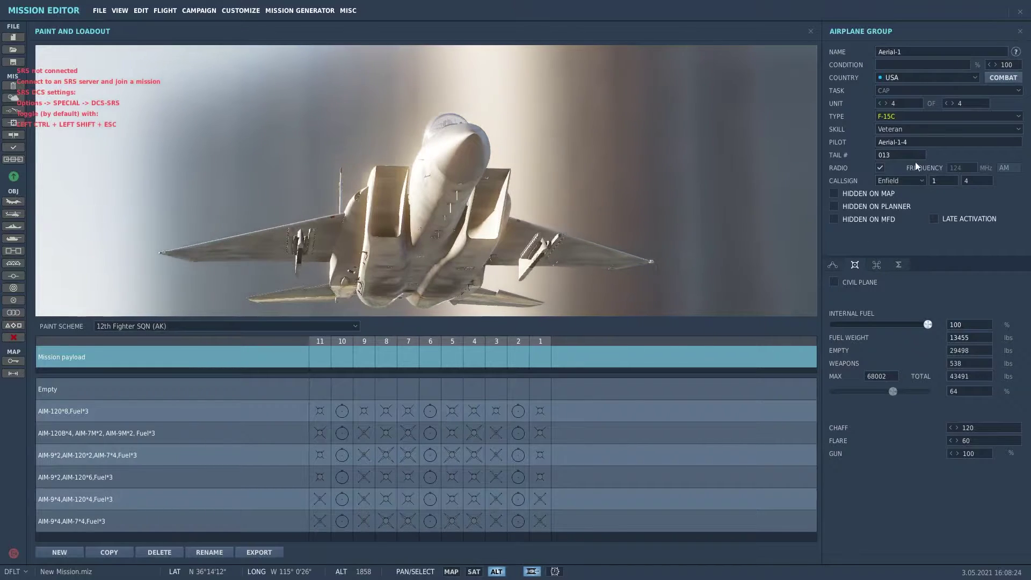
- Change Aerial-1 to the F/A-18C Lot 20 and clear the payload from station 8
click(913, 116)
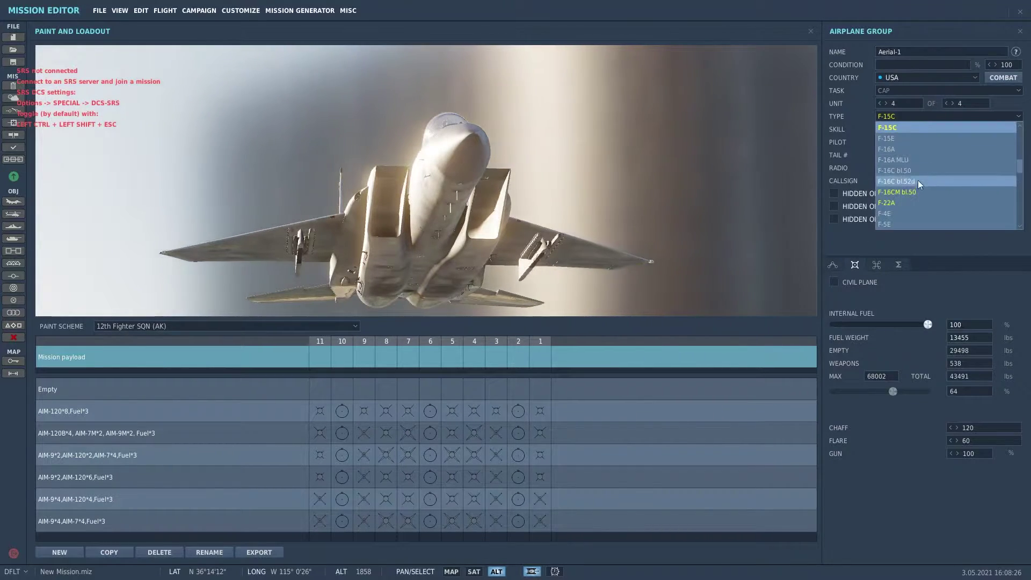
scroll(918, 177, down, 2)
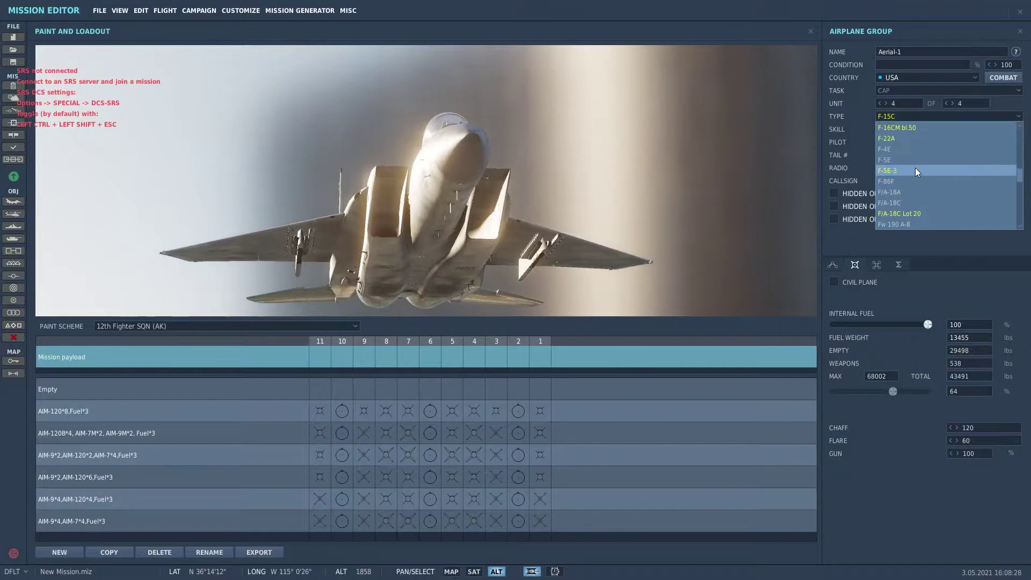
click(908, 213)
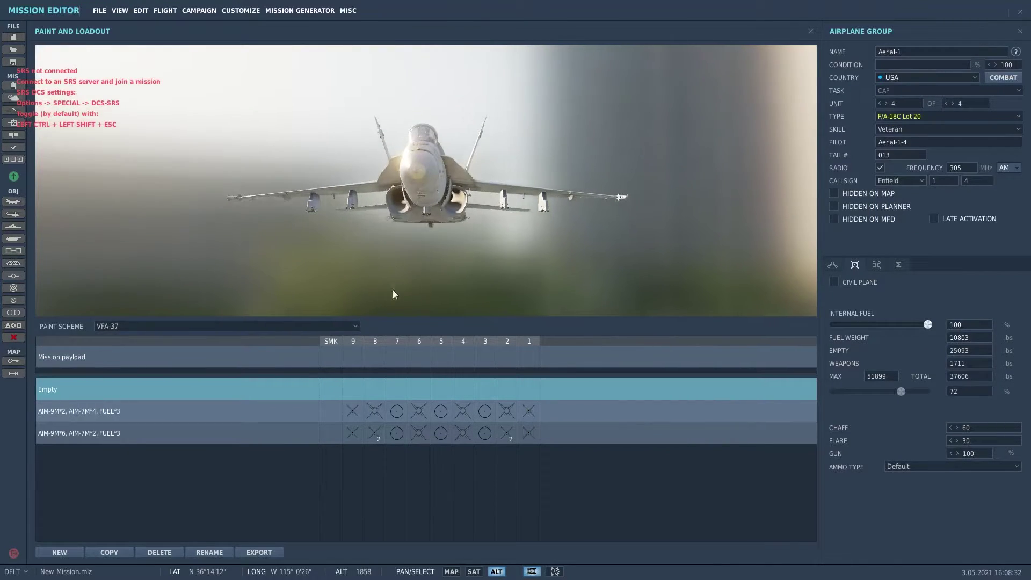
right_click(373, 362)
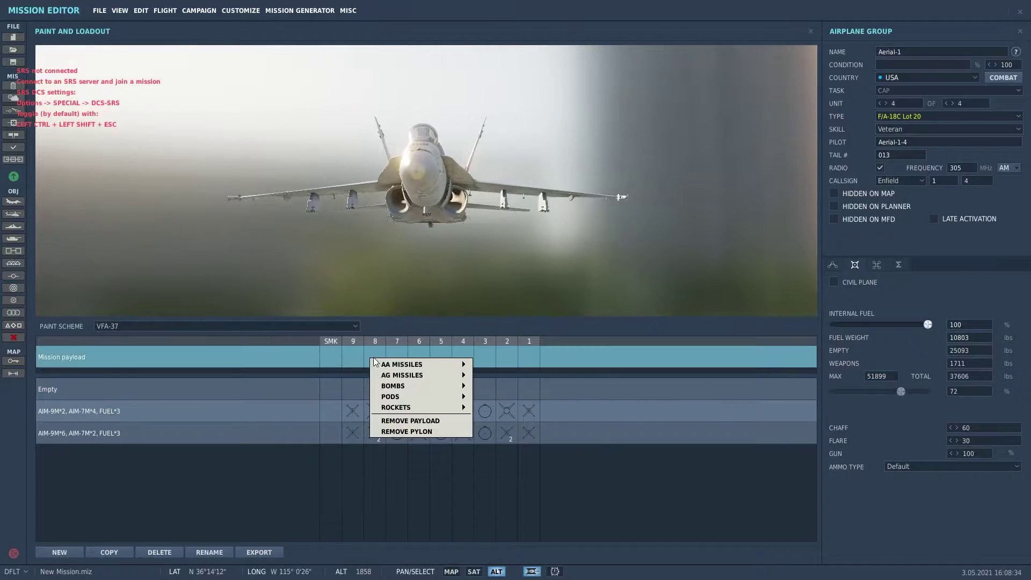
click(425, 430)
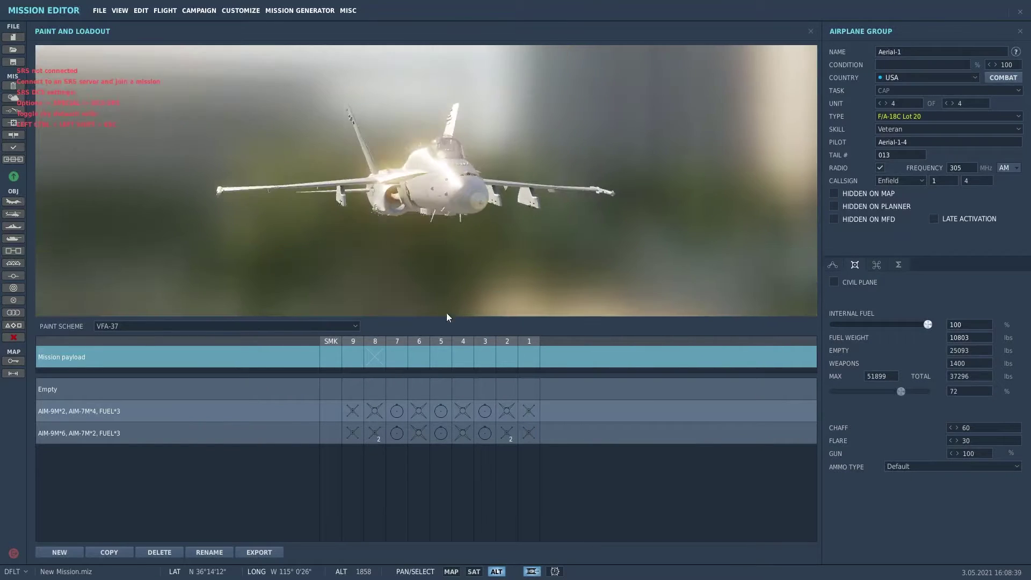
- Load an AMRAAM launcher on station 7, then remove the station 7 pylon (1091 lbs)
right_click(397, 357)
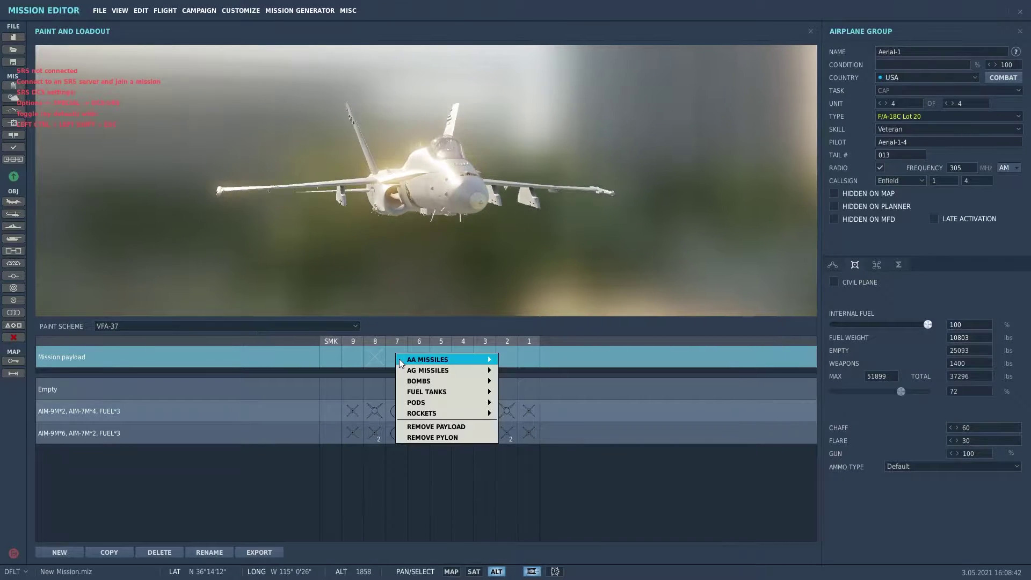
mouse_move(473, 359)
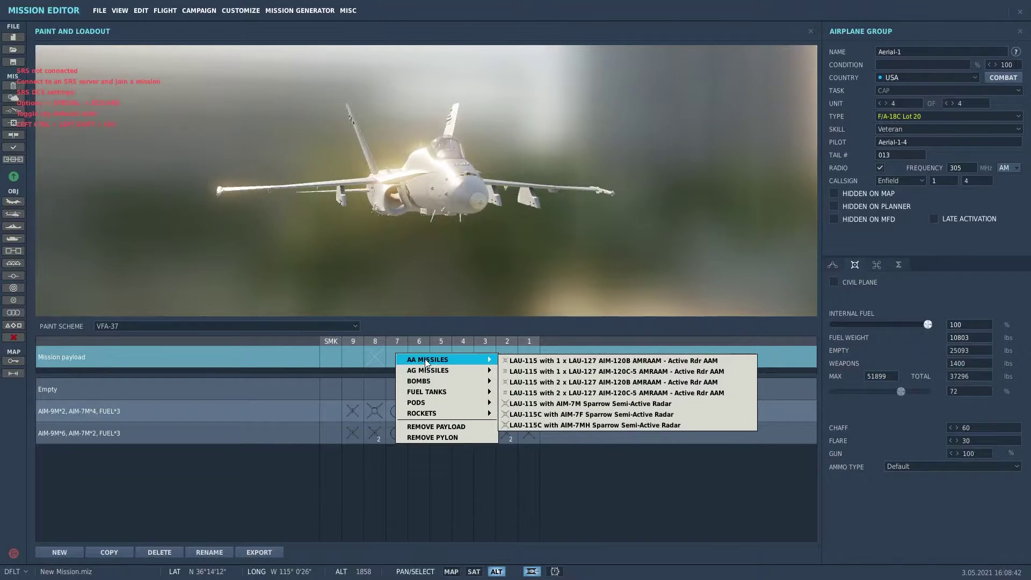
click(512, 360)
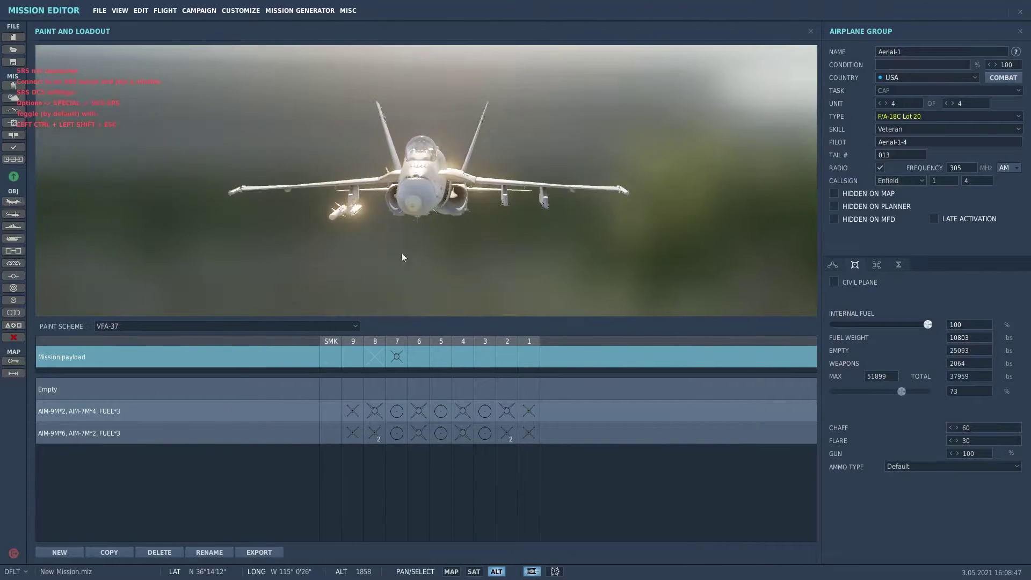
click(397, 356)
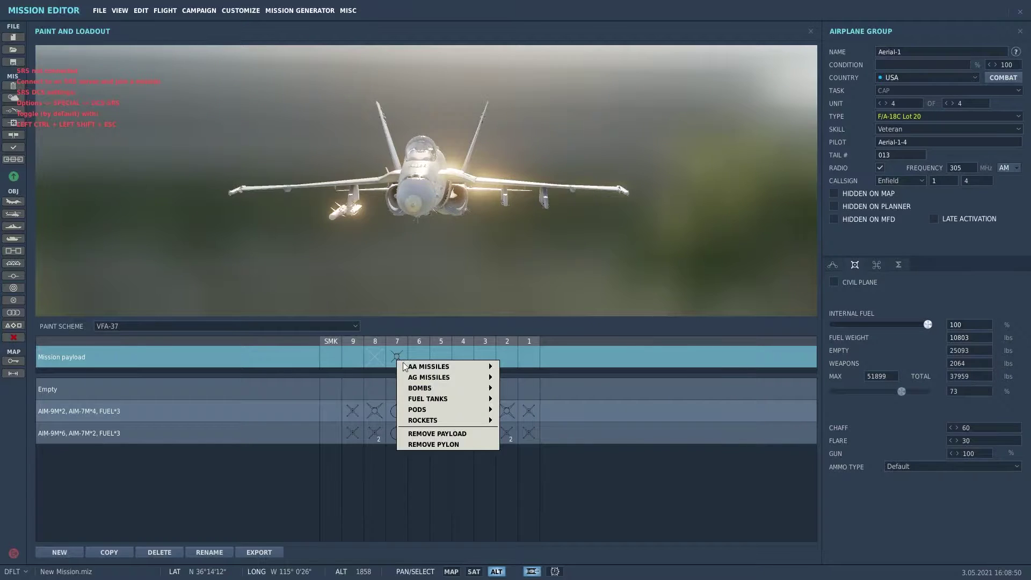
click(423, 441)
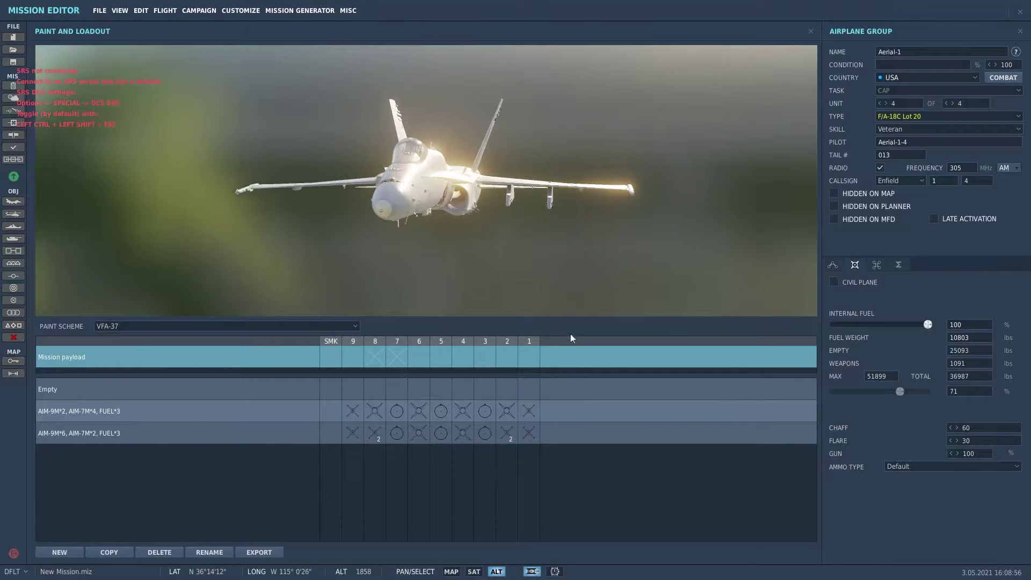
click(899, 114)
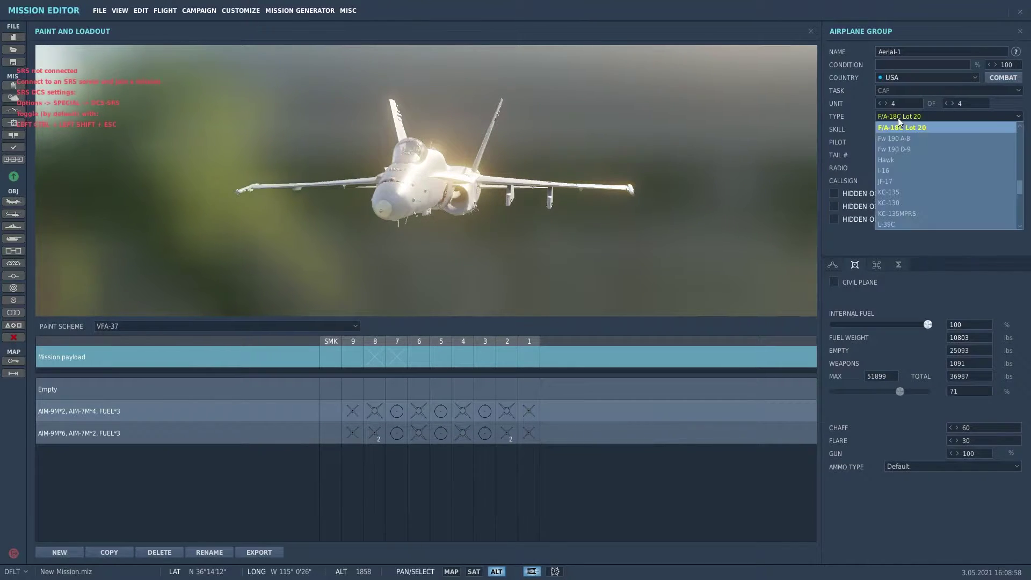
- Switch Aerial-1 to the F-22A, then back to the F-15C, and bring up Time and Weather
scroll(916, 168, up, 3)
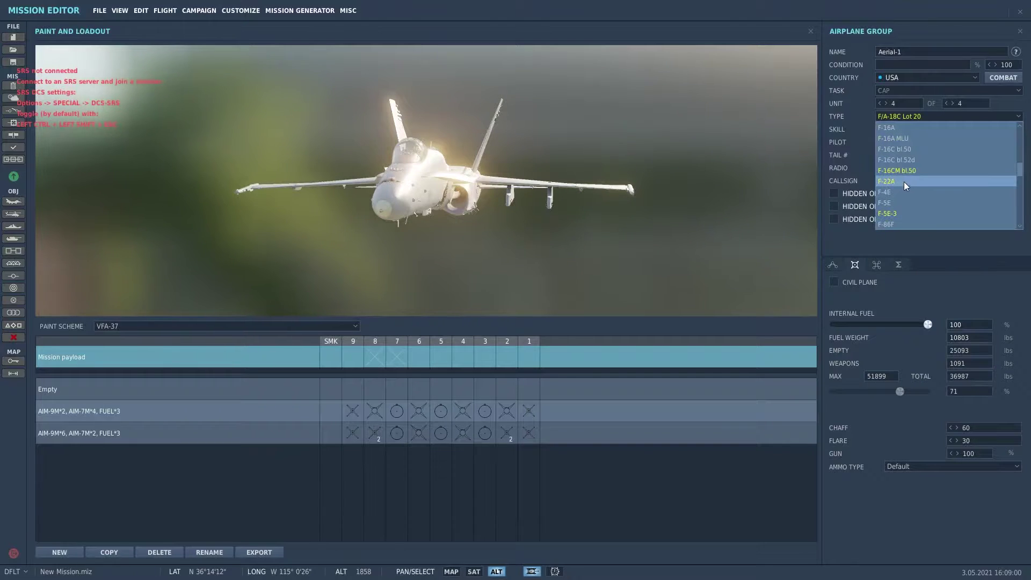
click(907, 181)
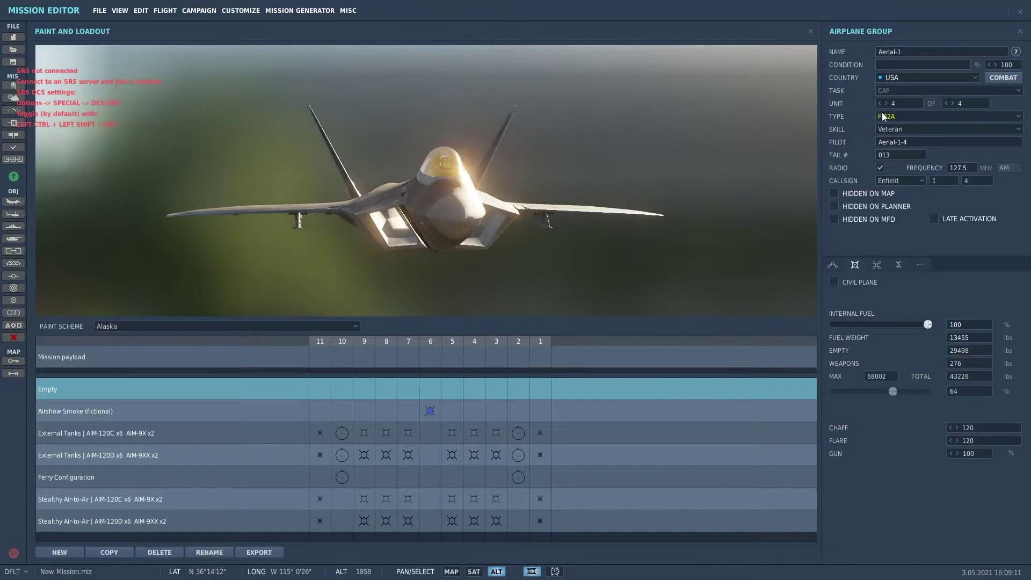
click(908, 116)
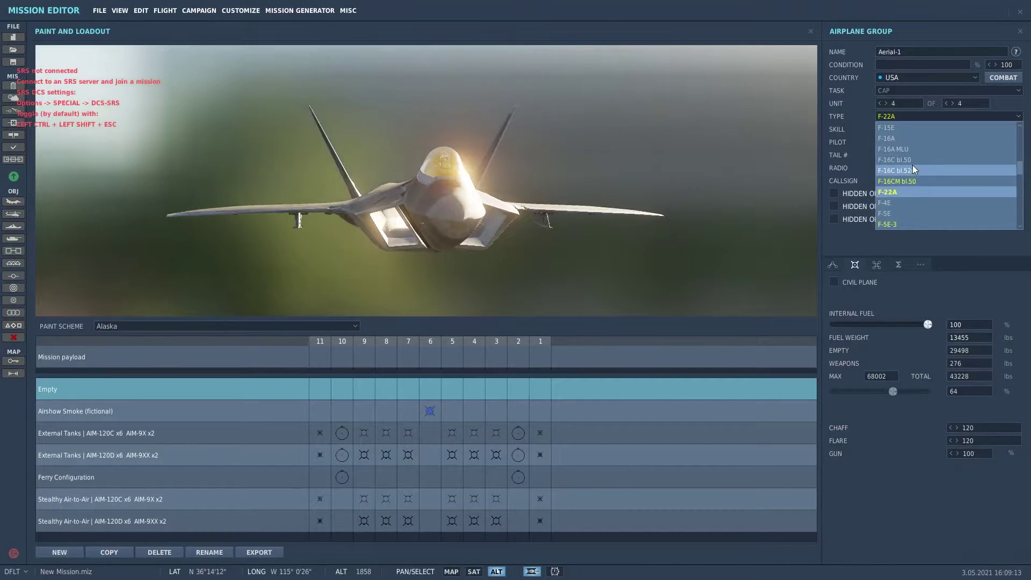
scroll(892, 181, up, 2)
click(892, 182)
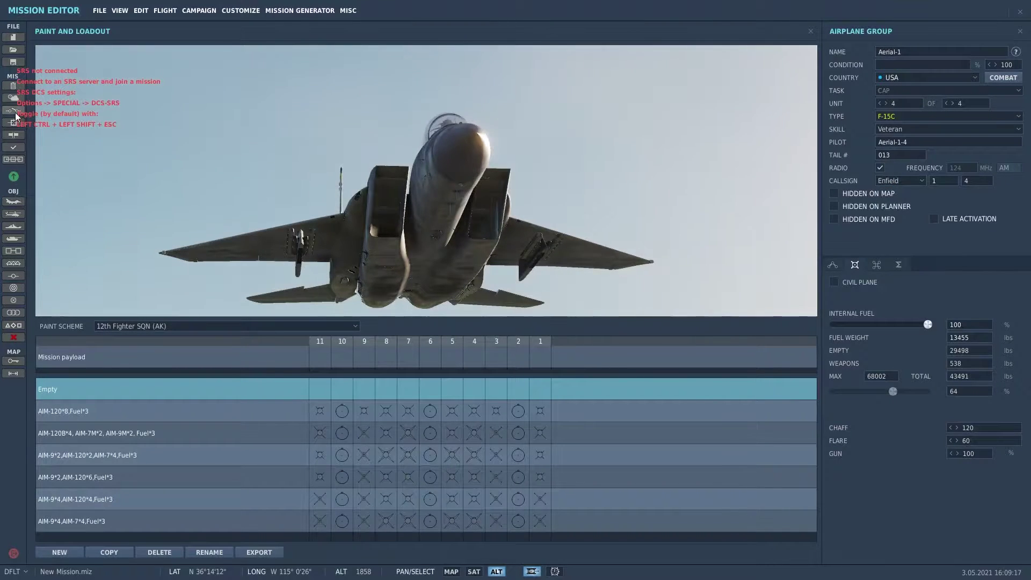
click(13, 98)
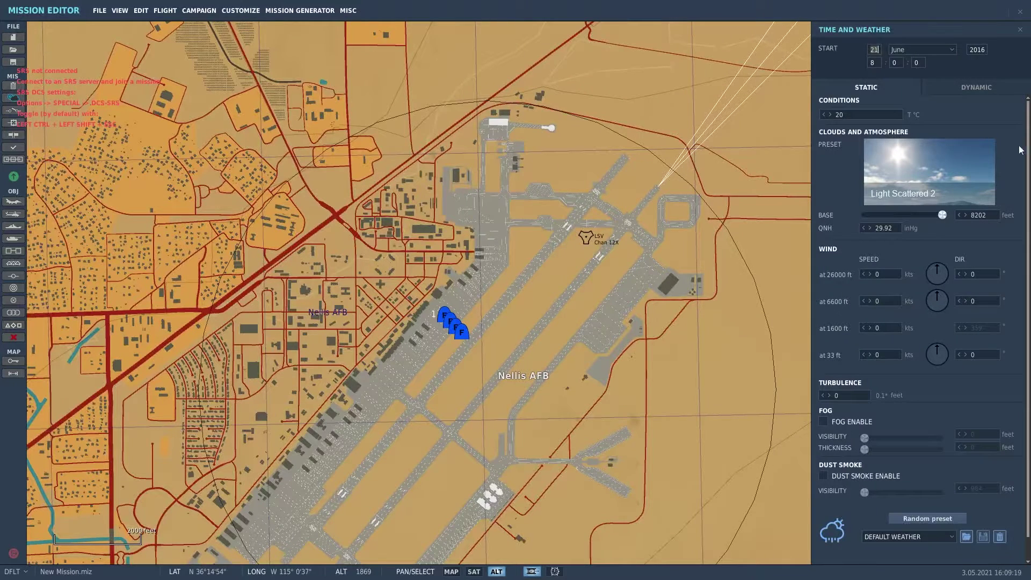
- Choose the Broken 6 cloud preset (12402 ft base) and set the start time to 18:30
click(932, 170)
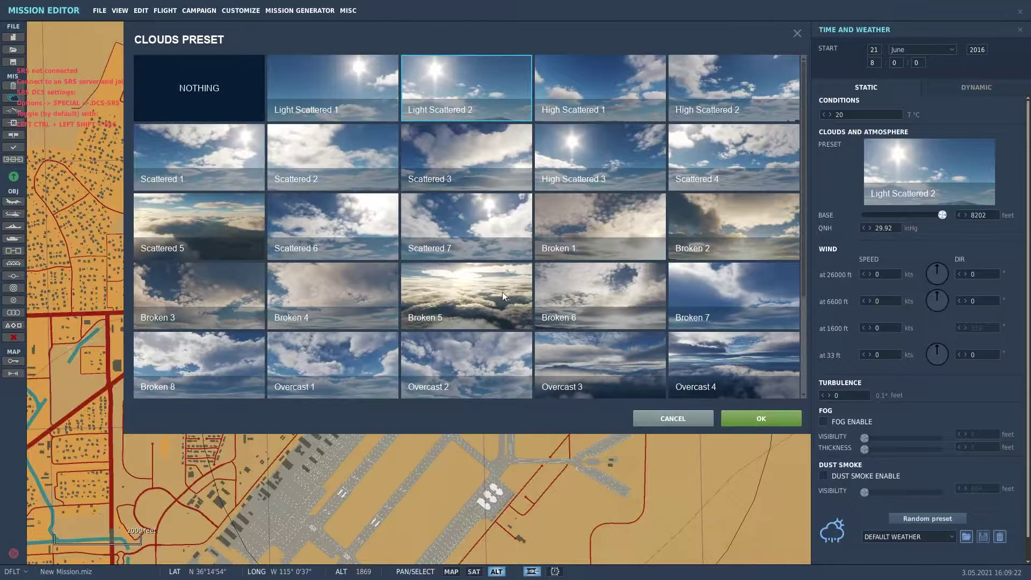
click(573, 293)
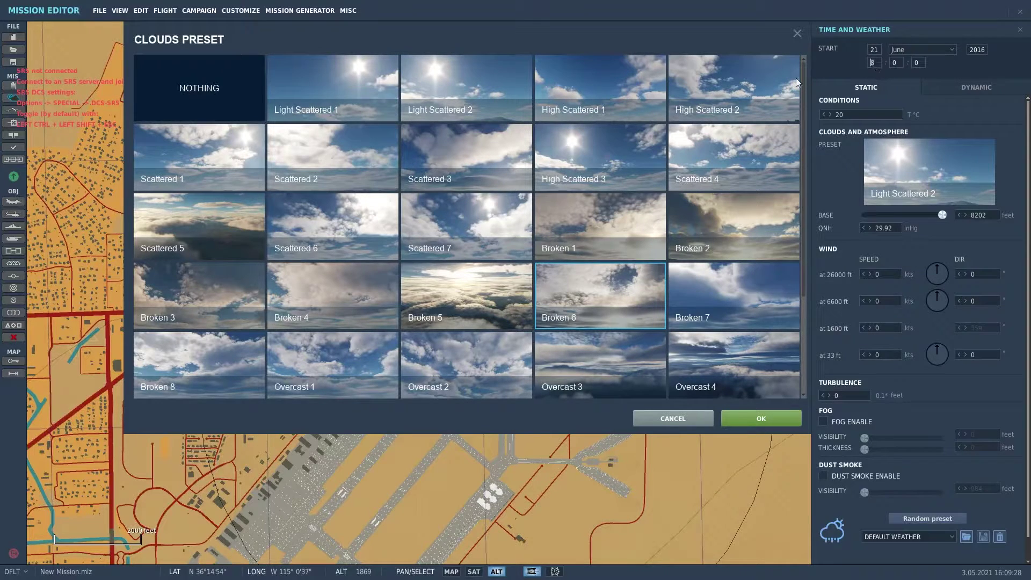
text(18 : )
text(30)
click(767, 422)
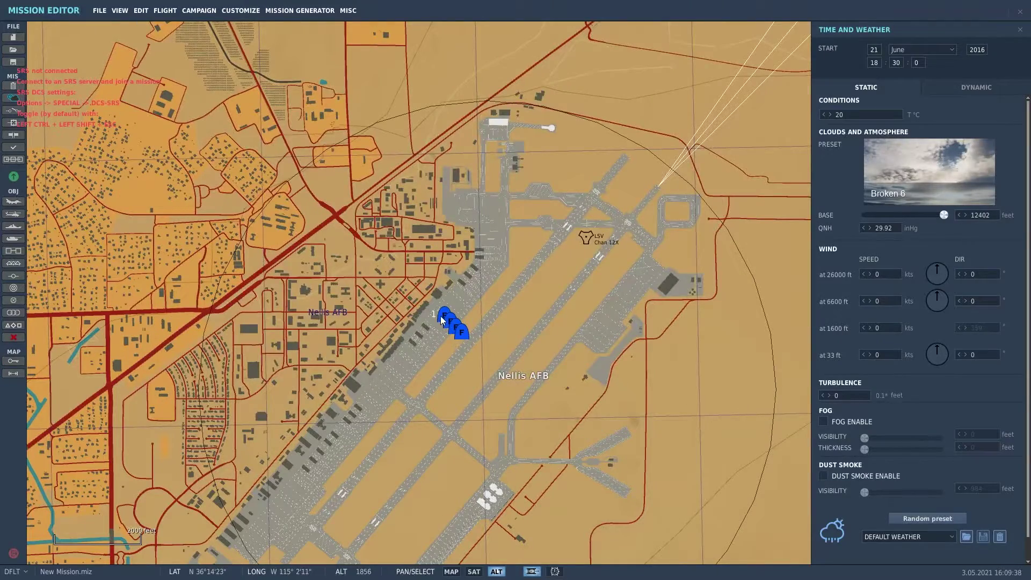
- Start a new airplane group and set its country to Belarus
scroll(439, 314, down, 3)
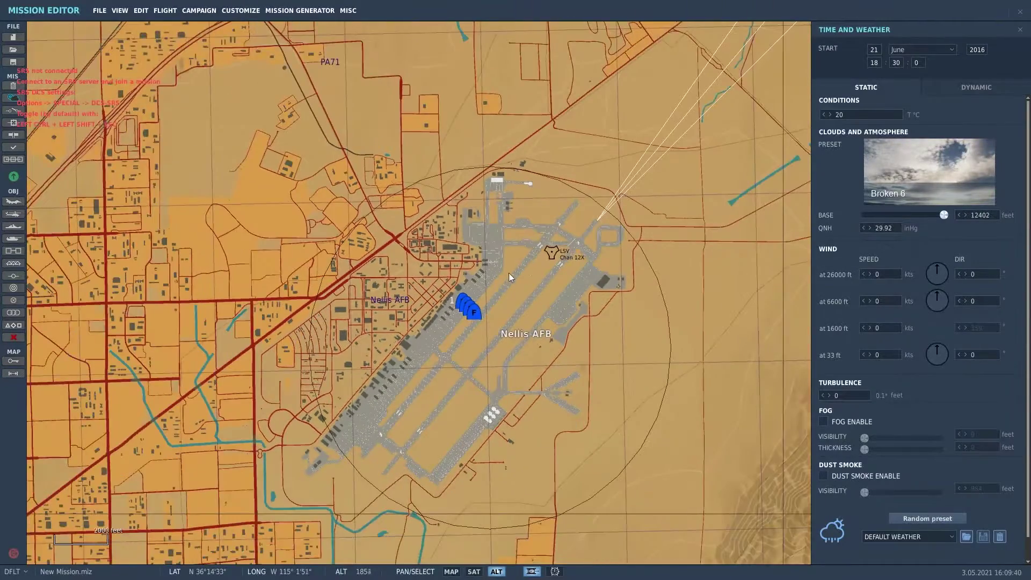
drag(595, 235, 508, 315)
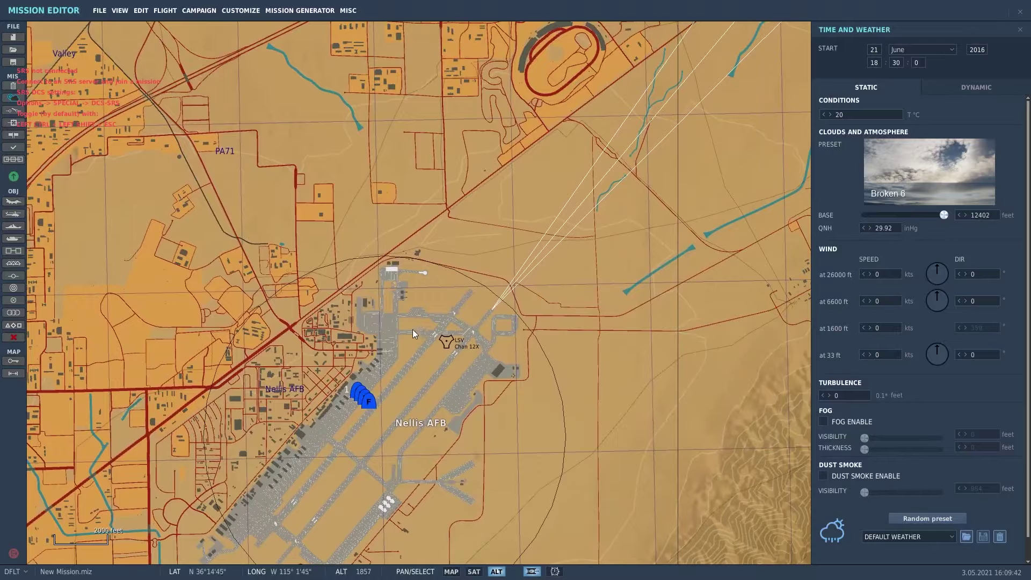
click(11, 203)
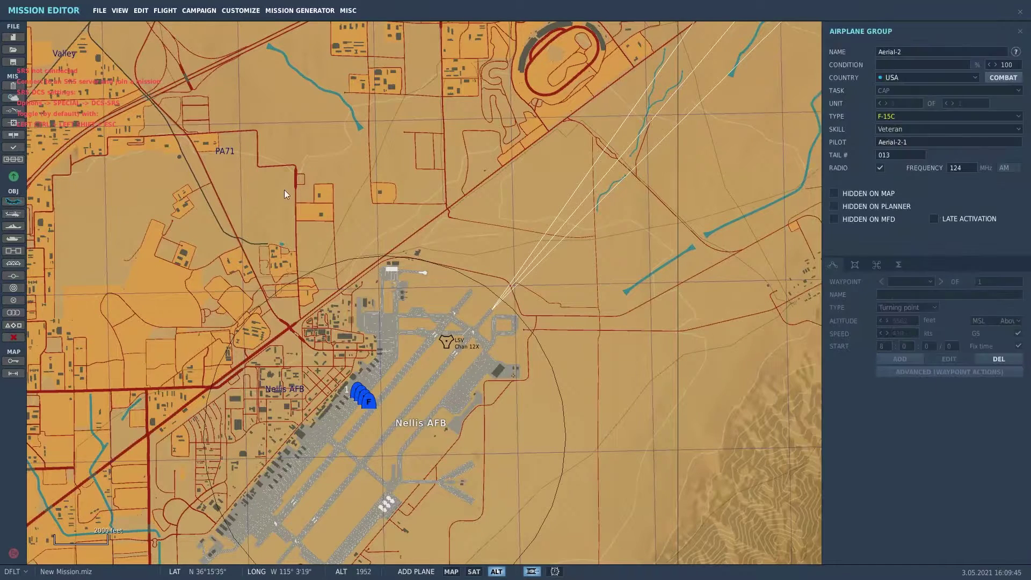
click(908, 79)
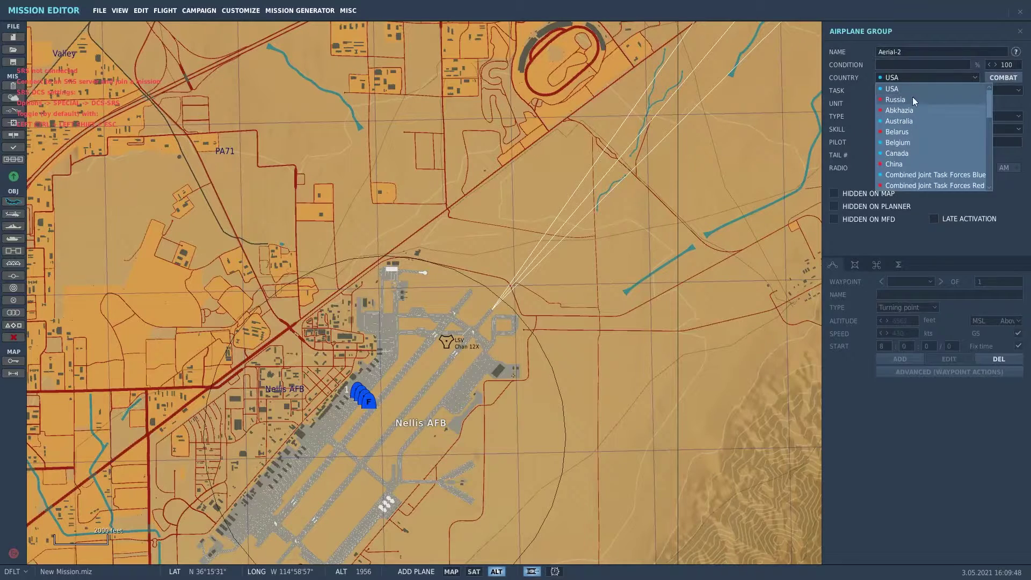
click(907, 132)
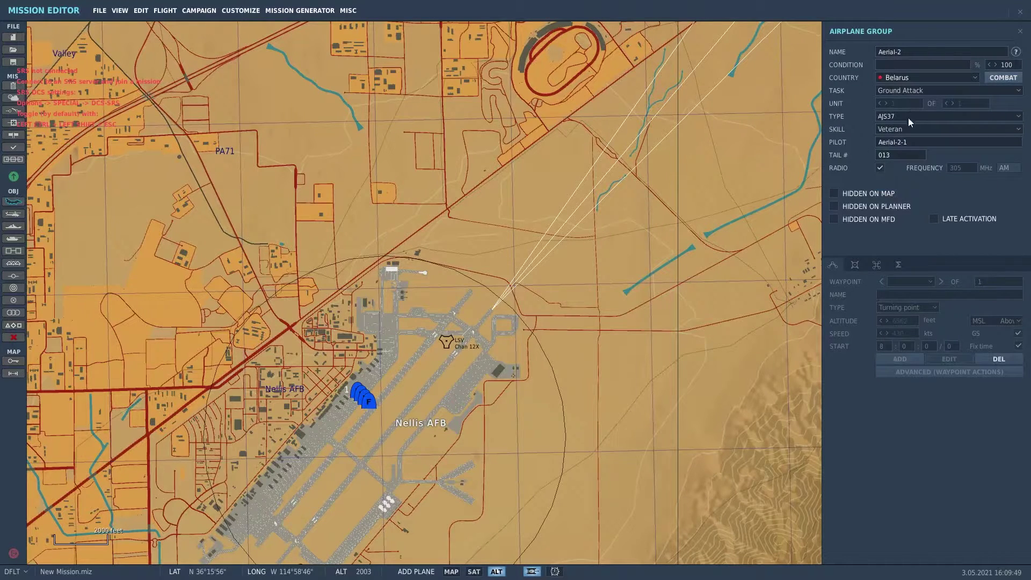
- Make the group F-16CM bl.50 and place it beside the oval track northeast of Nellis
click(907, 118)
scroll(916, 156, down, 2)
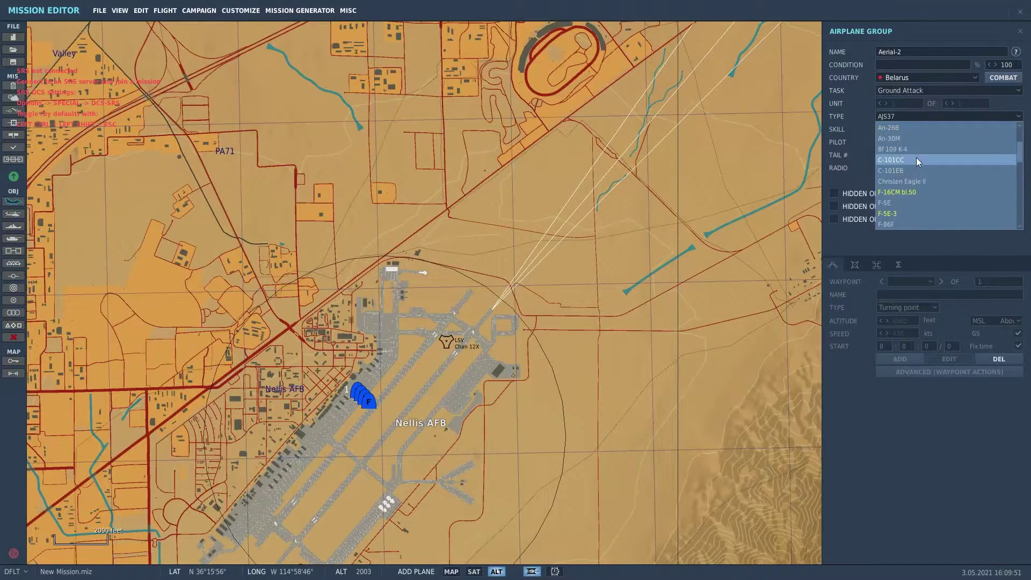
click(924, 192)
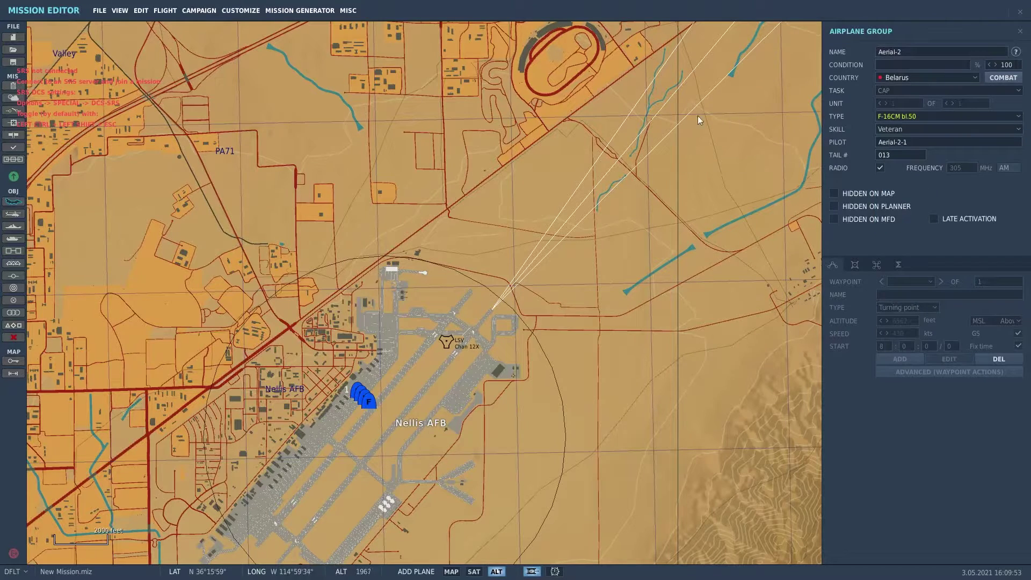
drag(693, 92, 644, 128)
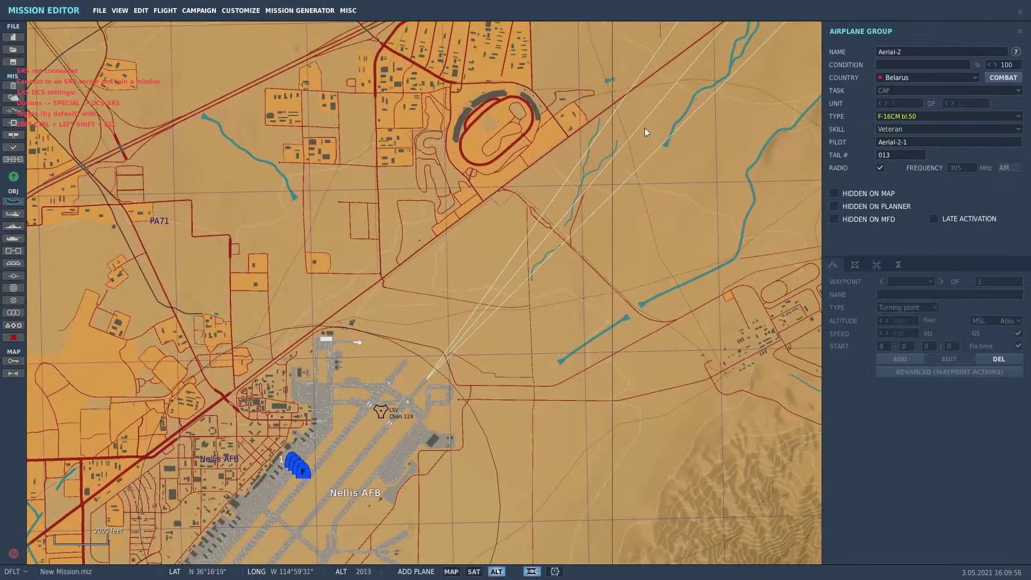
click(642, 100)
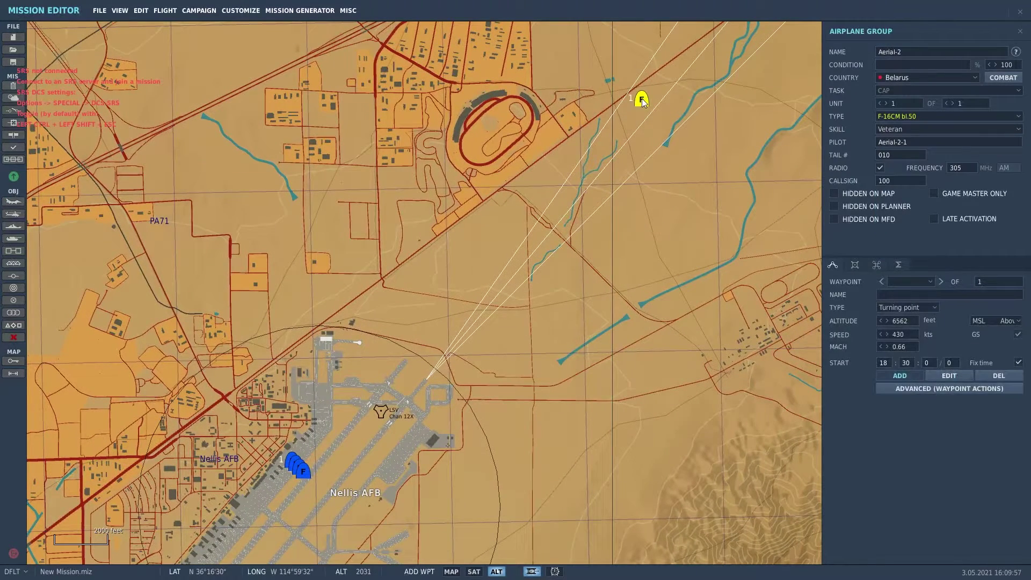
- Make Aerial-2 a four-ship flight with task Nothing
click(952, 103)
click(953, 103)
click(952, 103)
click(916, 91)
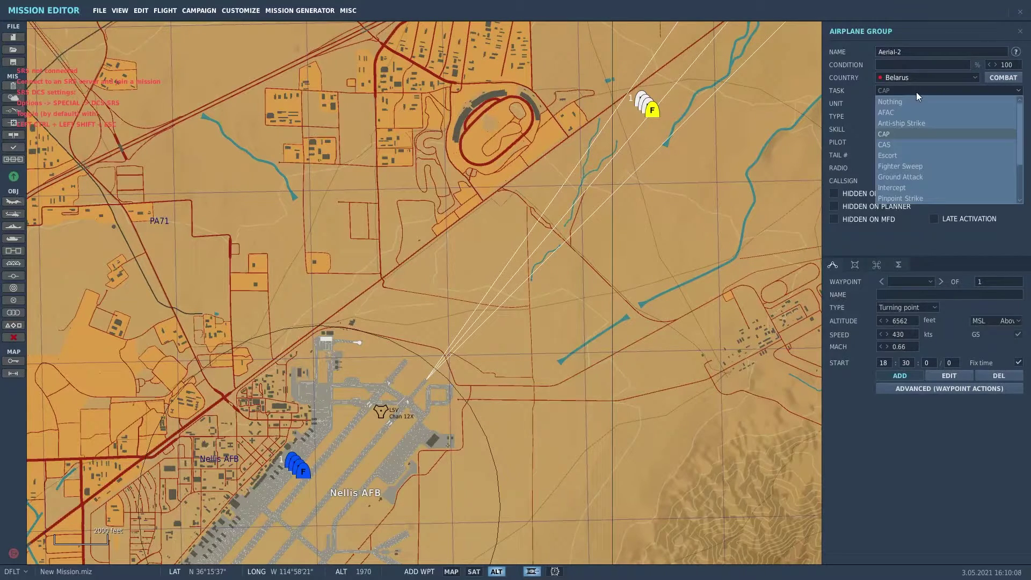
click(913, 102)
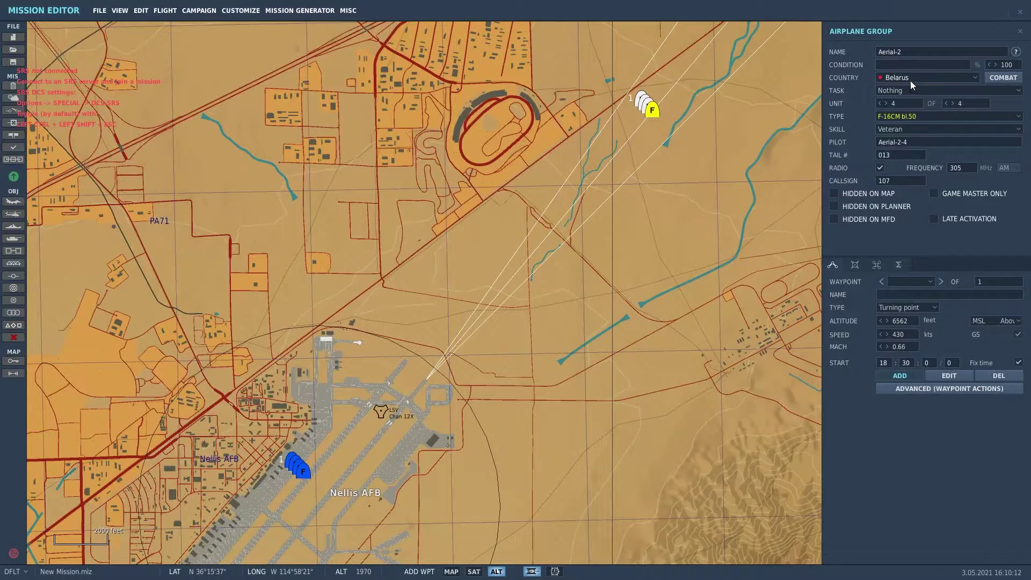
- Add two extra waypoints, then delete both so only the starting waypoint remains
click(904, 90)
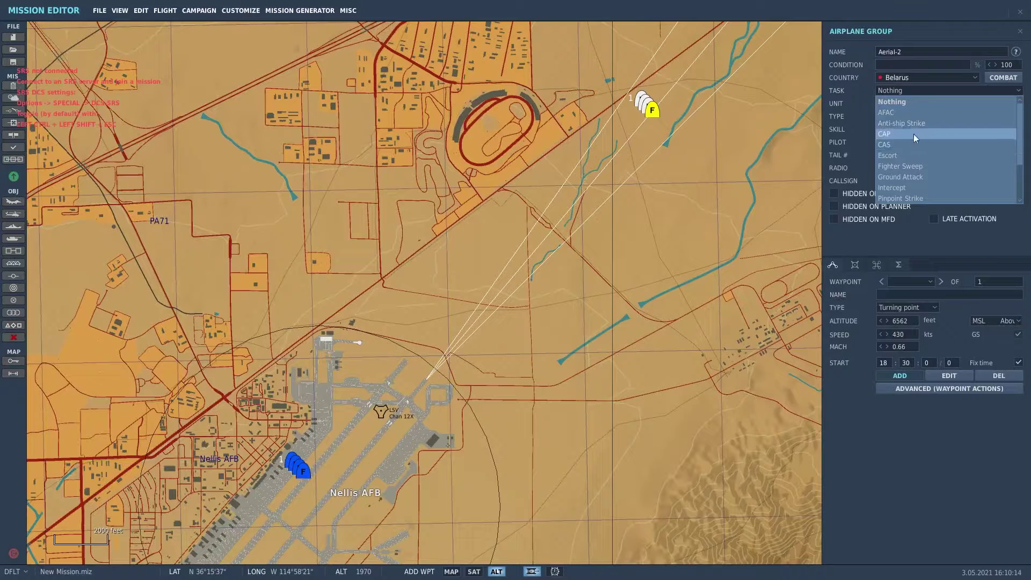
click(569, 221)
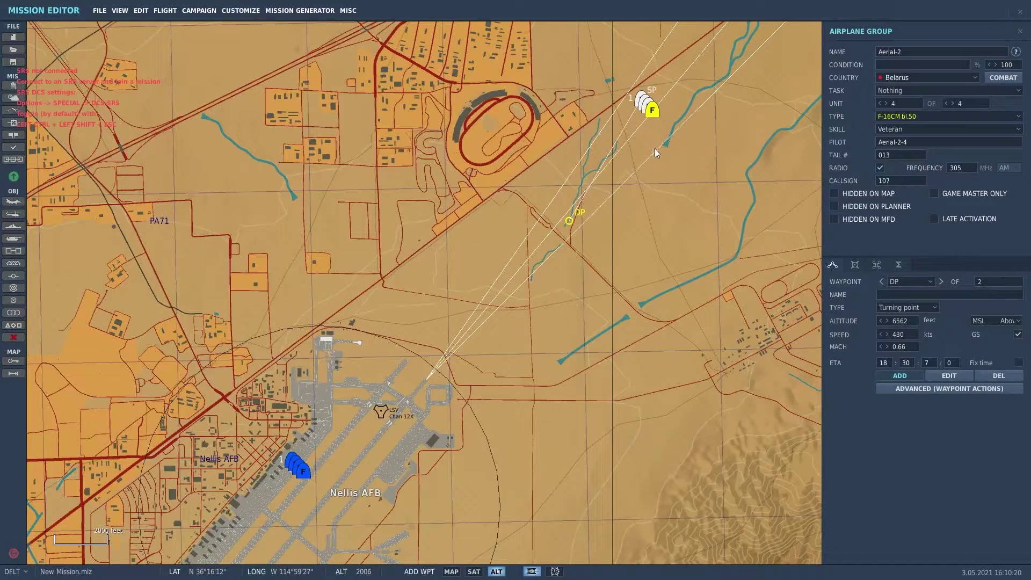
click(920, 306)
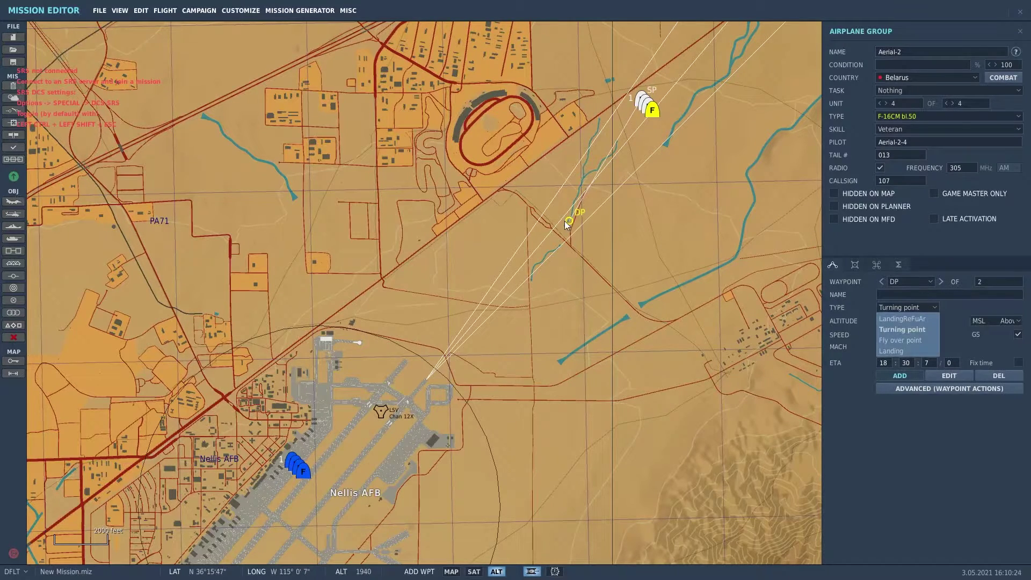
click(290, 458)
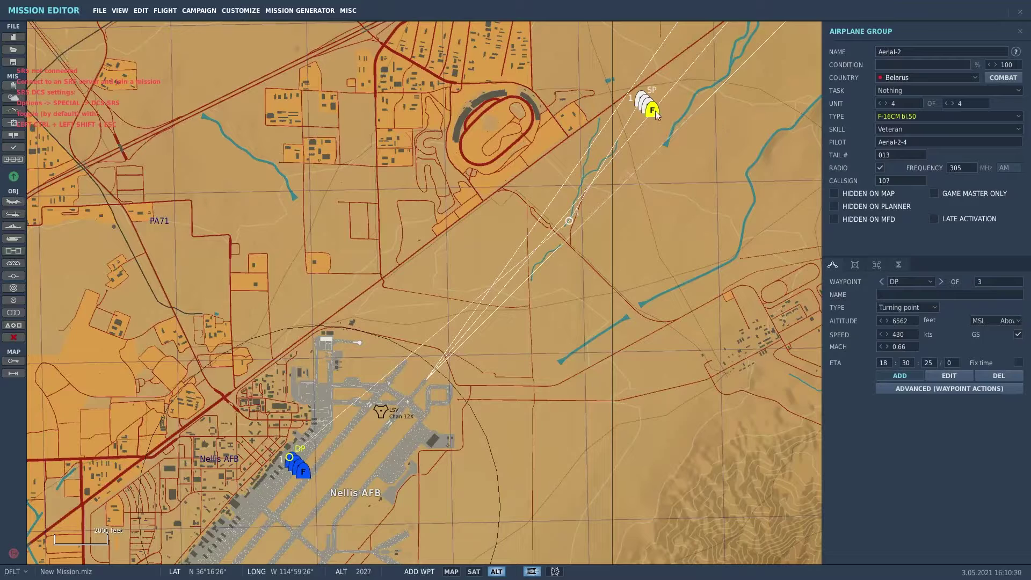
click(996, 376)
click(995, 376)
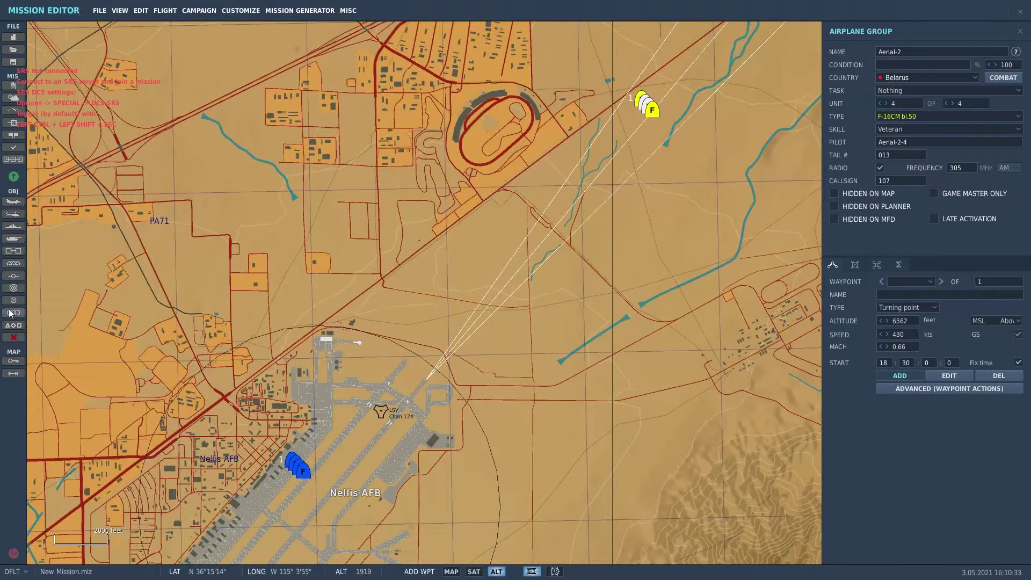
- Place a trial Aerial-3 group with waypoints at Nellis, delete it, then select the F-15C flight Aerial-1
click(18, 205)
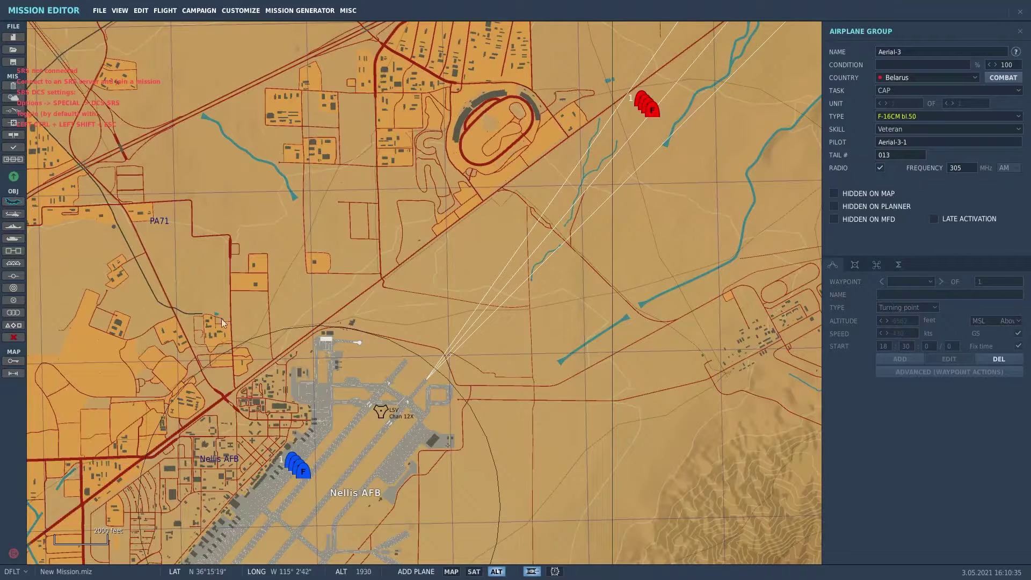
click(288, 467)
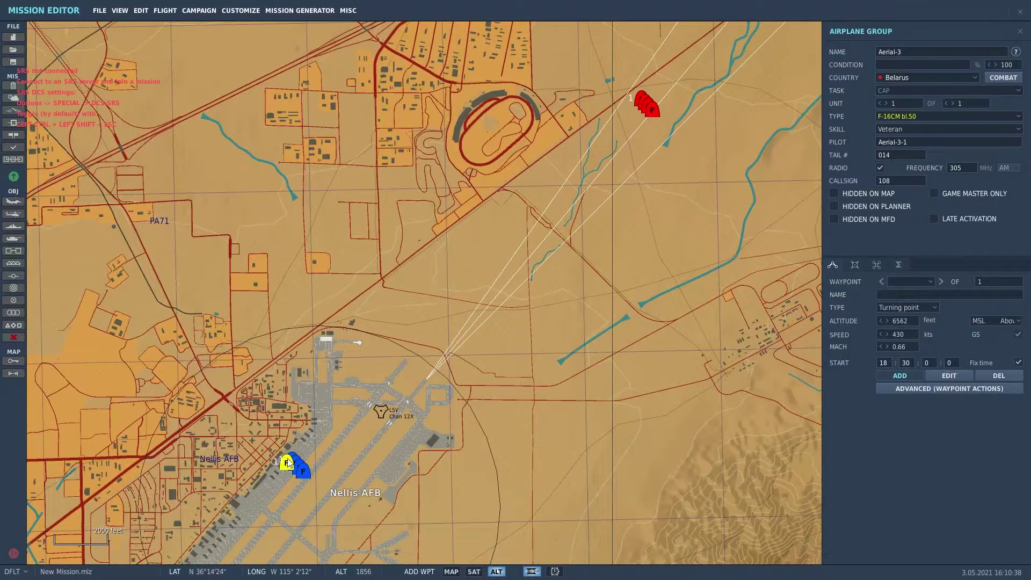
click(286, 462)
scroll(286, 462, up, 2)
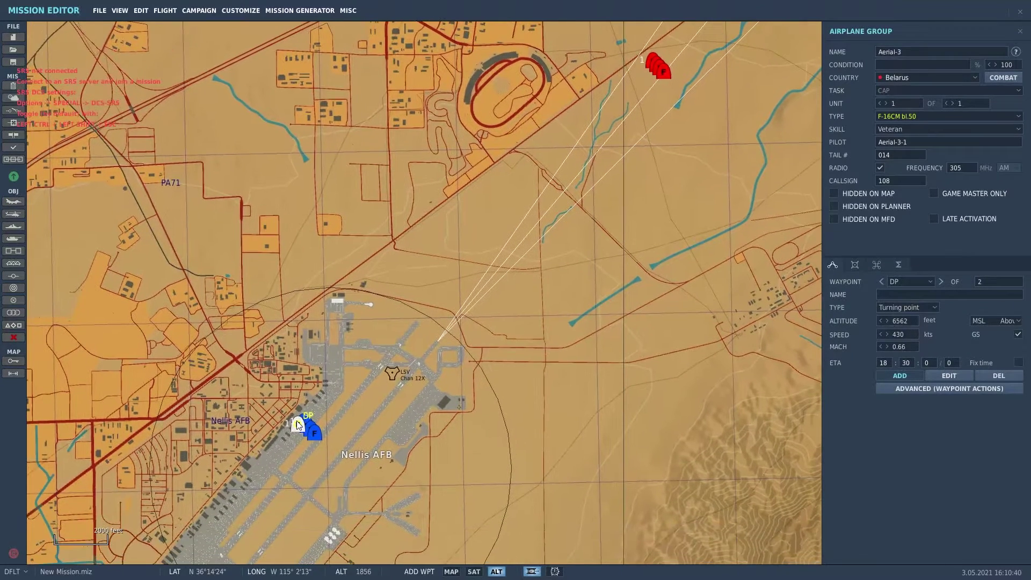
scroll(301, 413, up, 4)
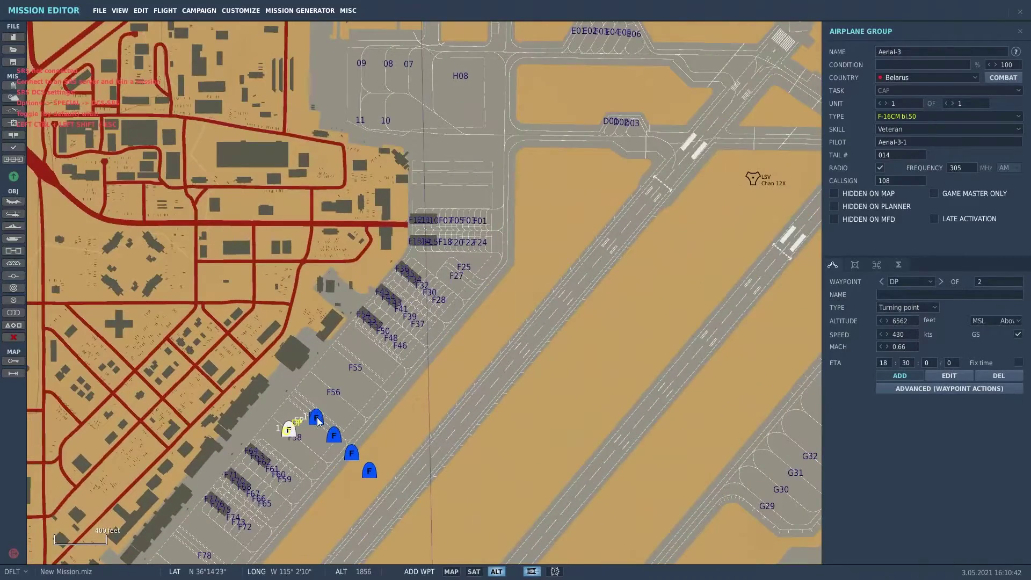
click(317, 418)
click(13, 337)
click(315, 419)
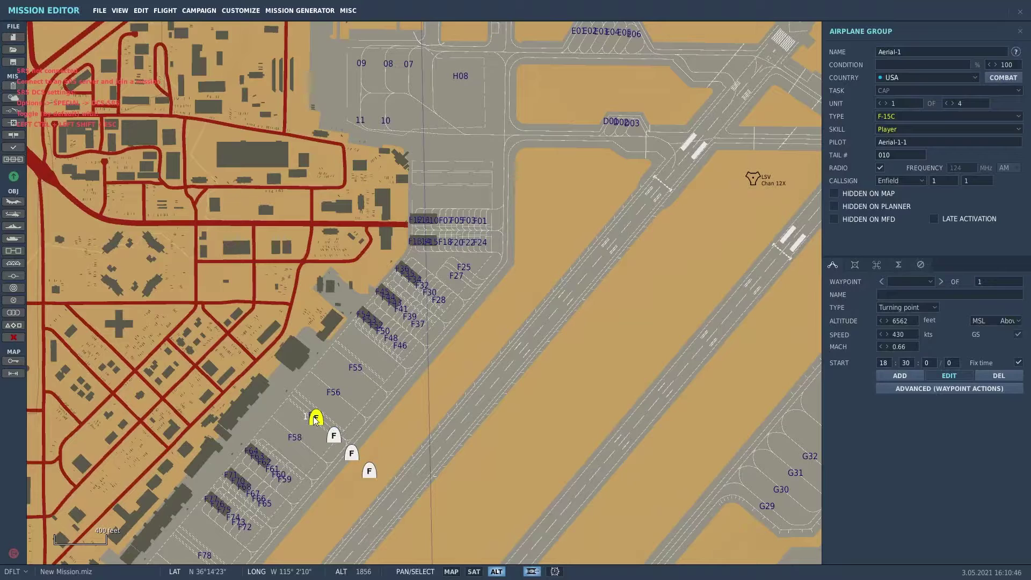
- Change Aerial-1's first waypoint from Takeoff from ramp to Takeoff from runway
click(929, 308)
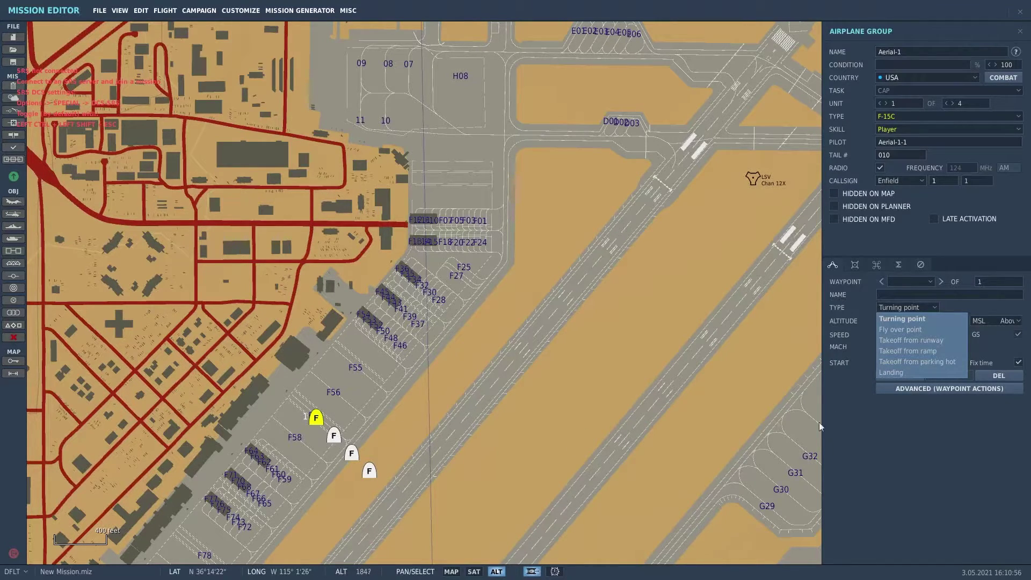
click(929, 356)
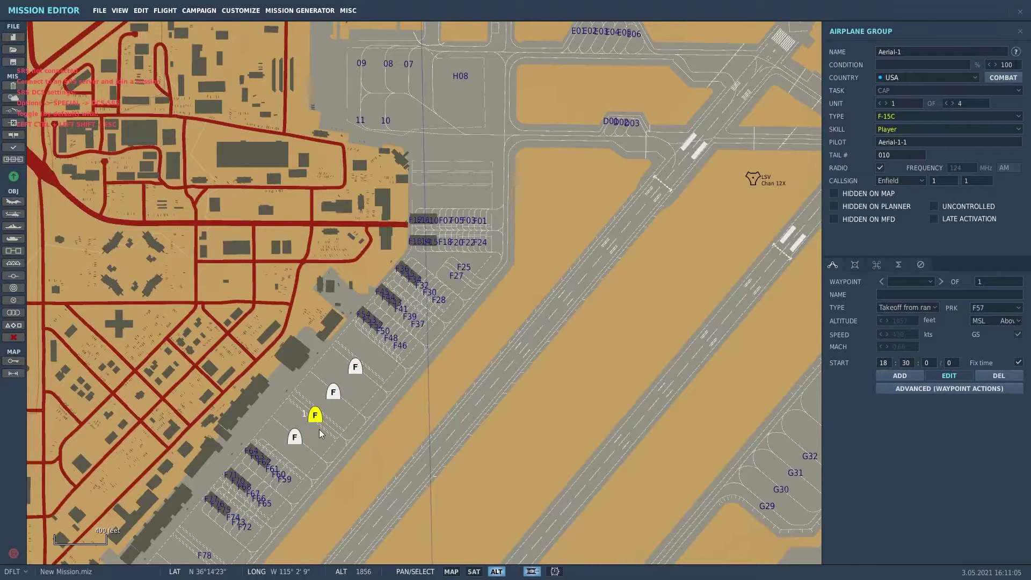
click(937, 309)
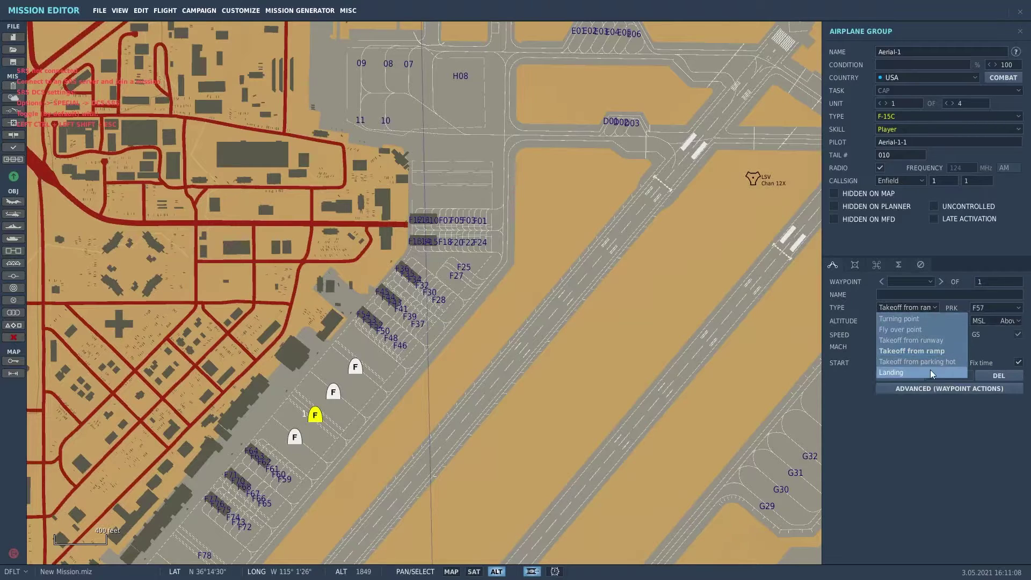
click(921, 340)
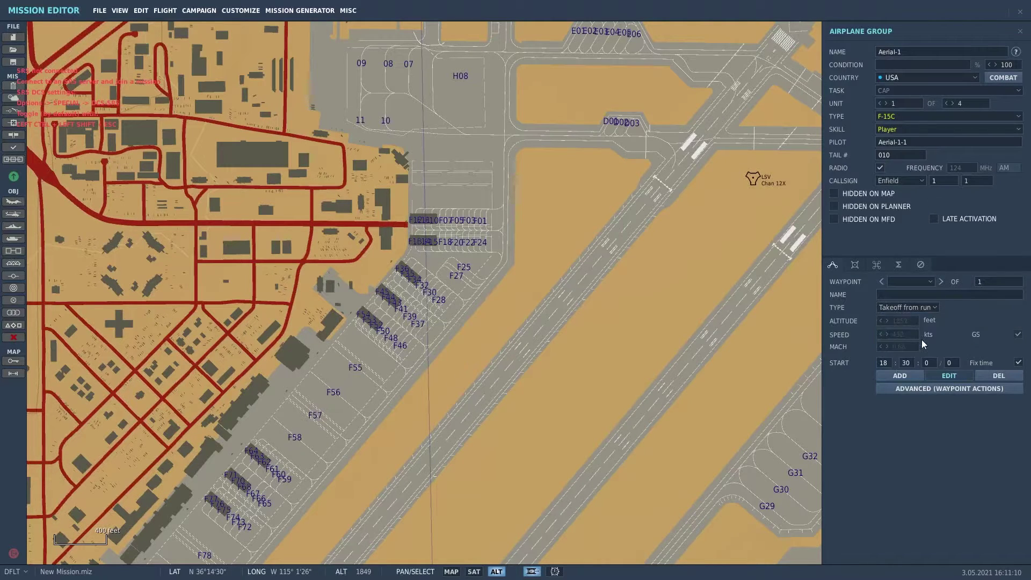
scroll(495, 378, down, 1)
mouse_move(495, 378)
mouse_down()
mouse_move(517, 348)
mouse_move(489, 263)
mouse_up()
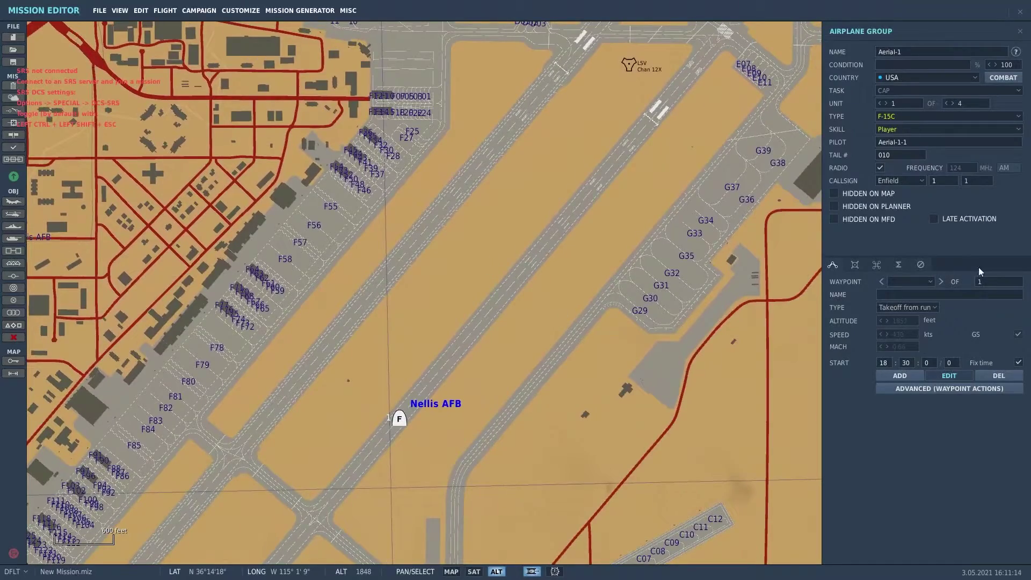
scroll(534, 384, down, 4)
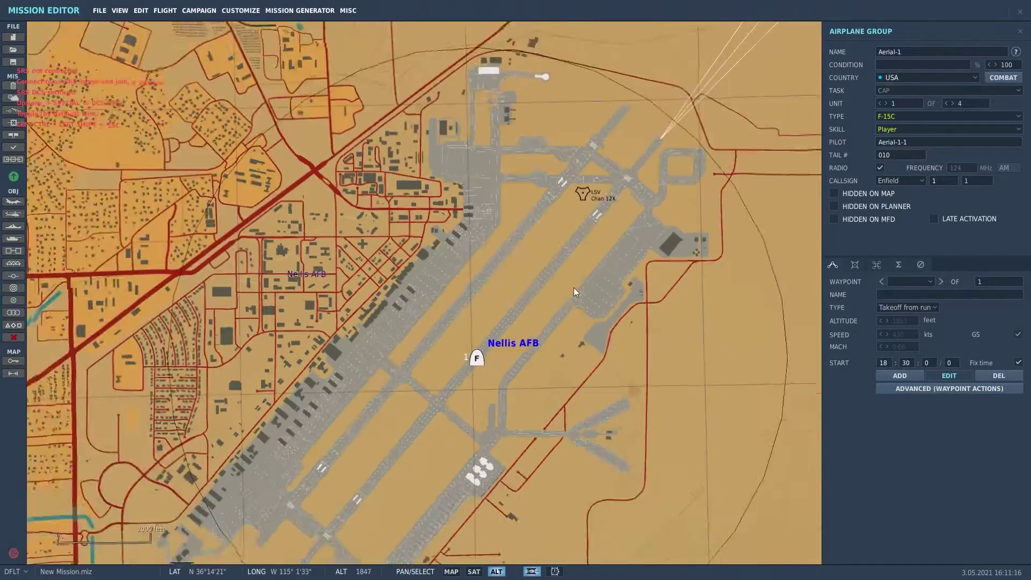
- Place a ground vehicle group northeast of Nellis with one DP waypoint
scroll(520, 307, down, 3)
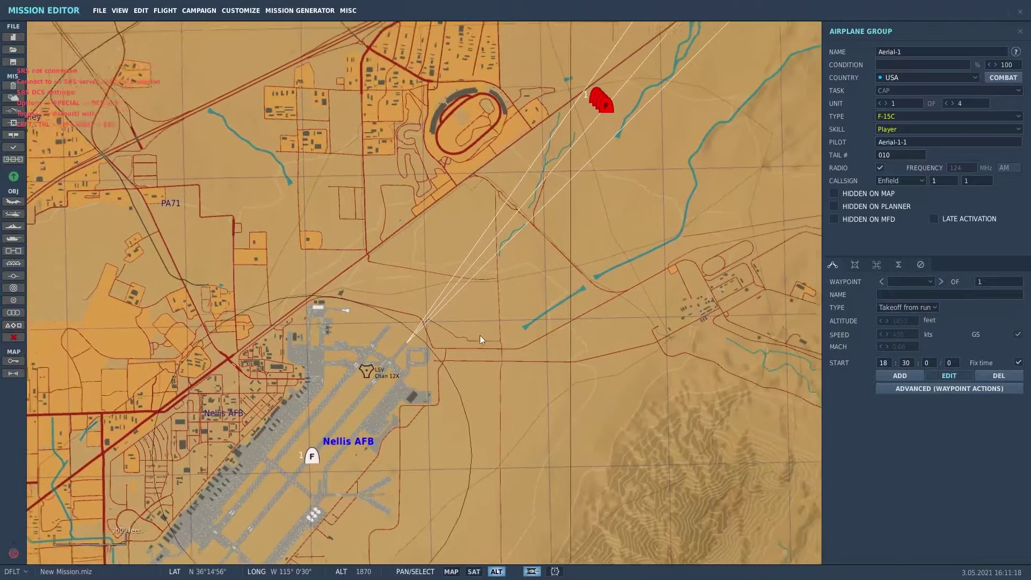
click(14, 239)
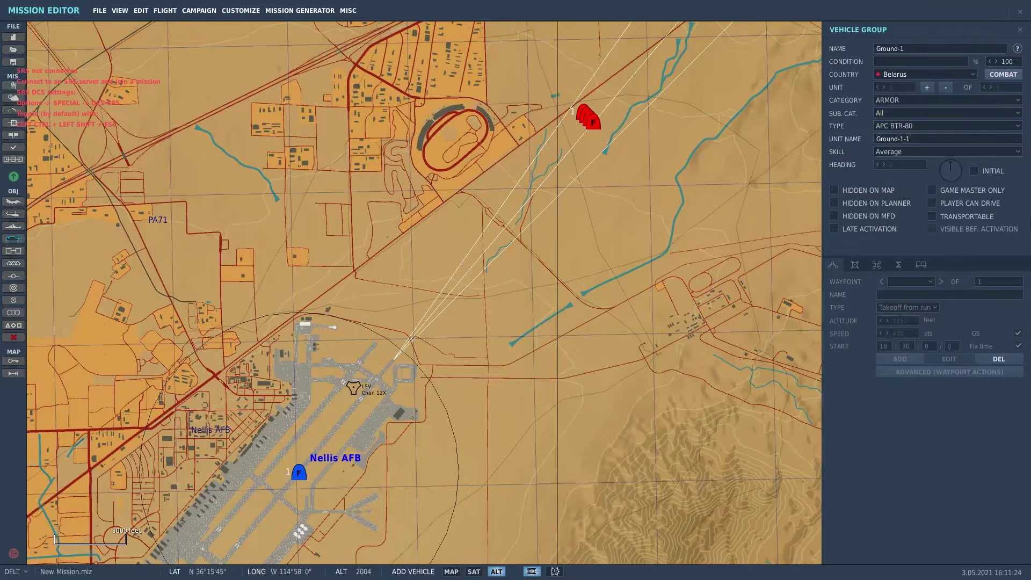
click(569, 165)
click(584, 175)
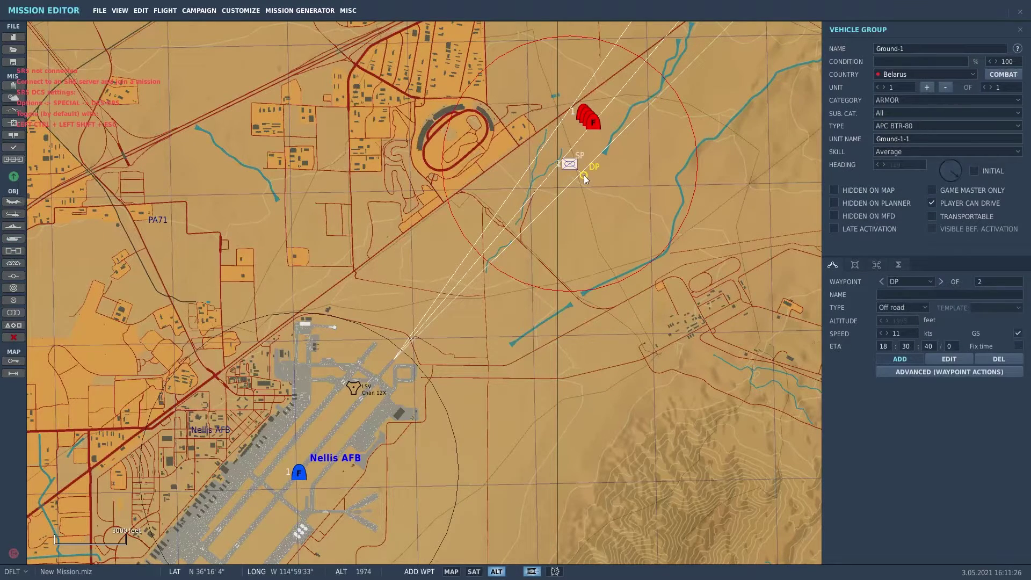
- Set the APC BTR-80 group to two vehicles and launch the mission with Fly
click(927, 87)
click(926, 87)
click(927, 87)
click(927, 87)
click(946, 87)
click(946, 87)
click(946, 86)
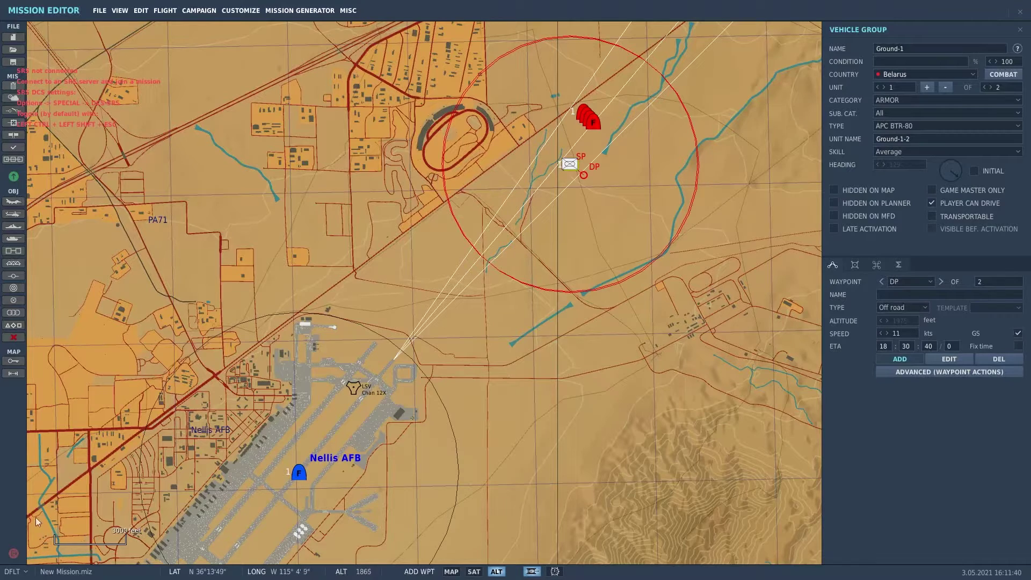
click(14, 178)
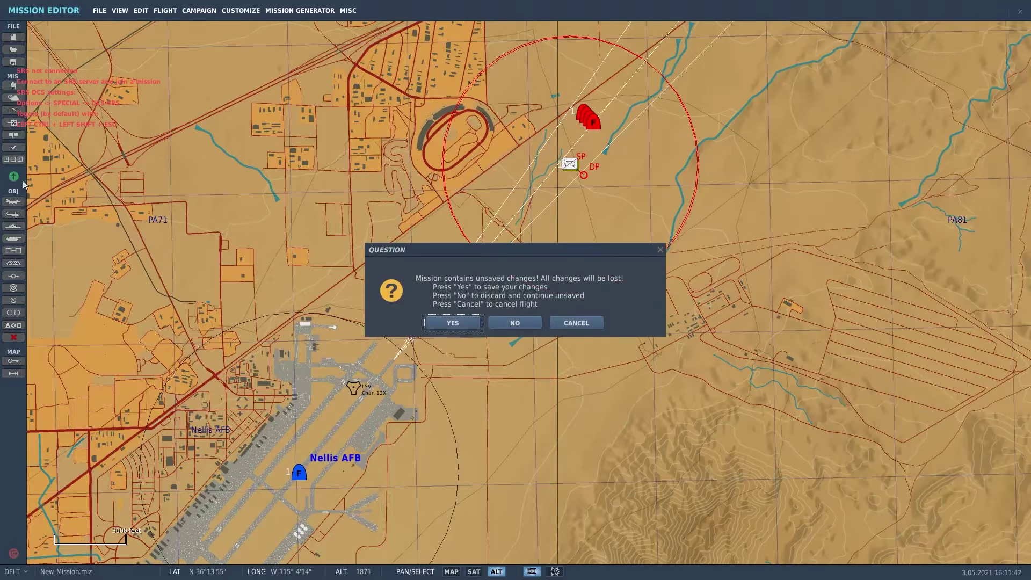
- Save the mission as Eagle flightv9.miz in the Missions folder before flying
click(452, 323)
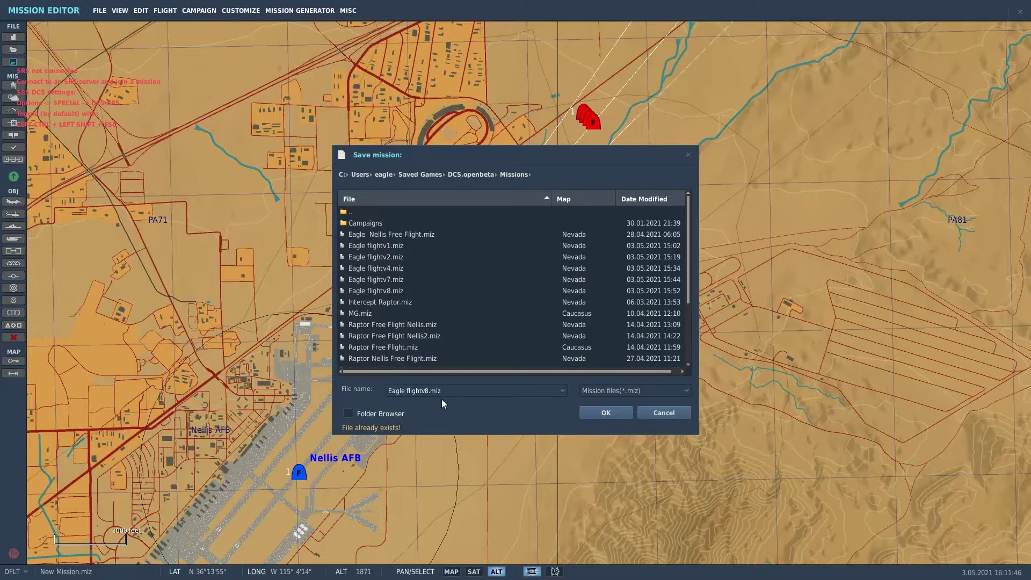
key(BackSpace)
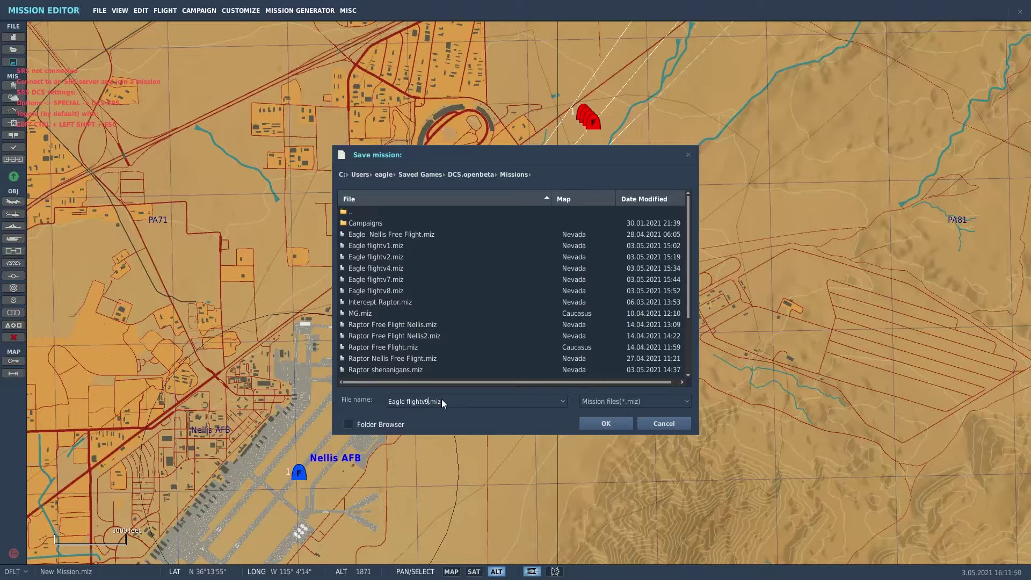
click(604, 426)
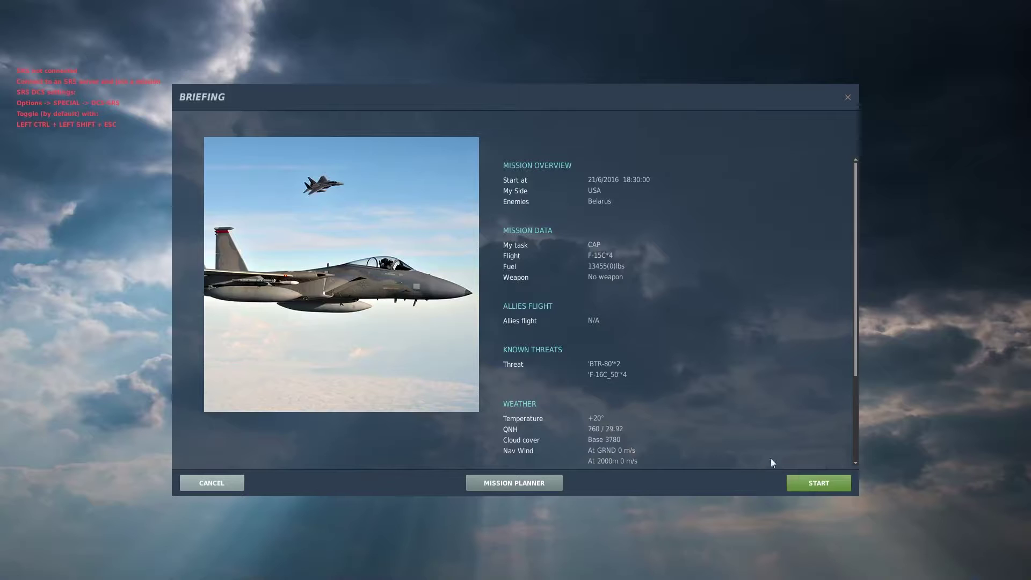
- Start the mission from the briefing and enter the F-15C cockpit on the Nellis runway
click(802, 478)
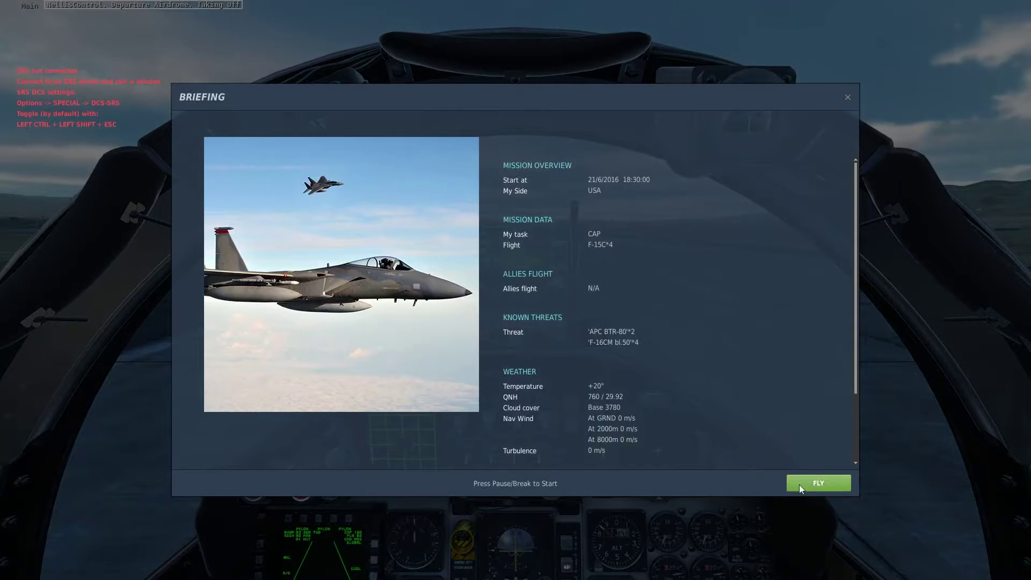
click(799, 485)
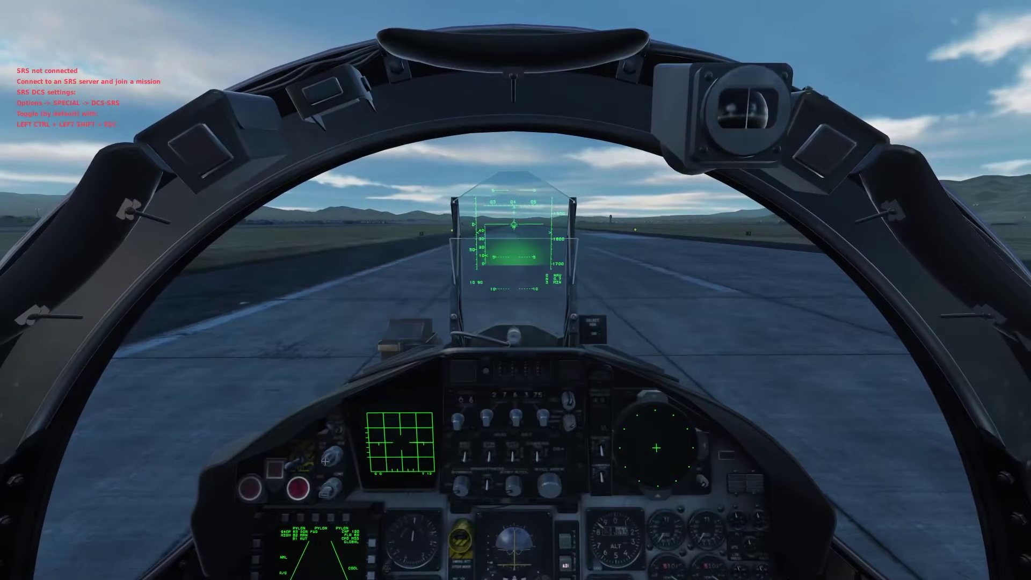
- Switch to the F2 external camera view of the F-15C on the runway
key(F2)
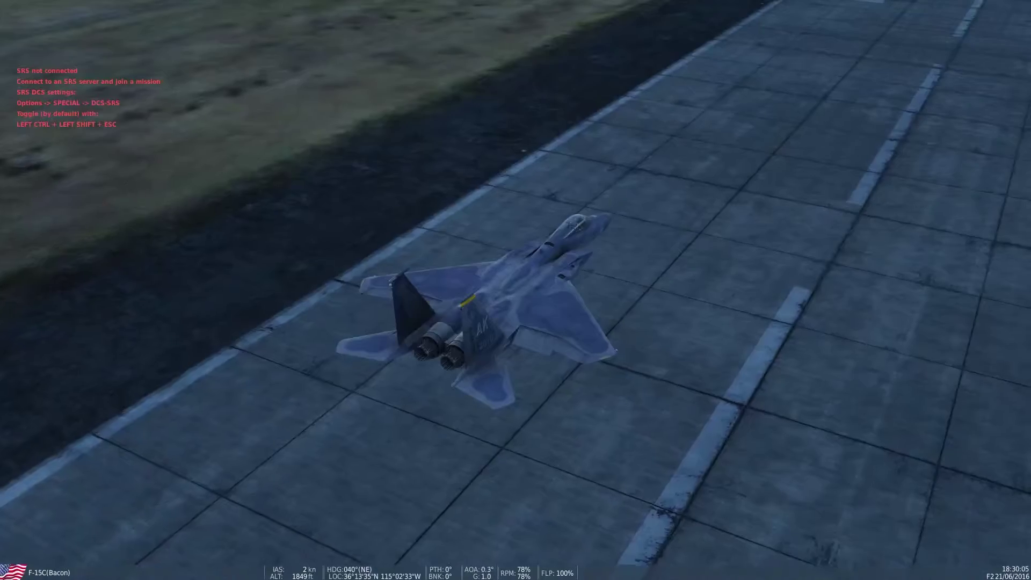